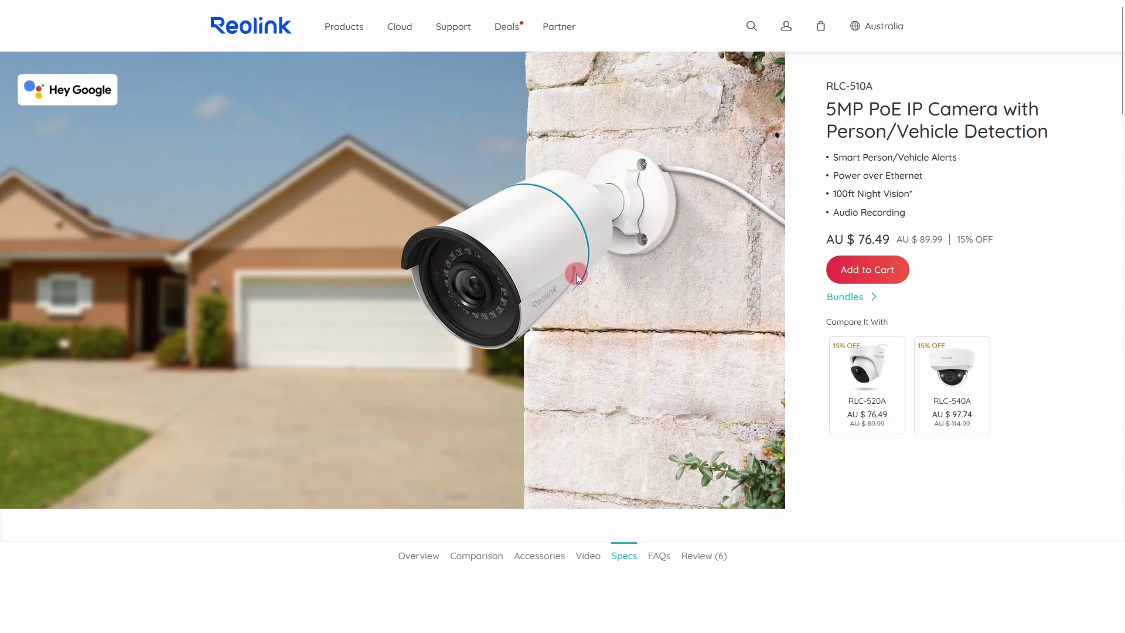
# Browse the camera page down to its specifications section and back up
pyautogui.scroll(-4, 630, 309)
pyautogui.click(625, 320)
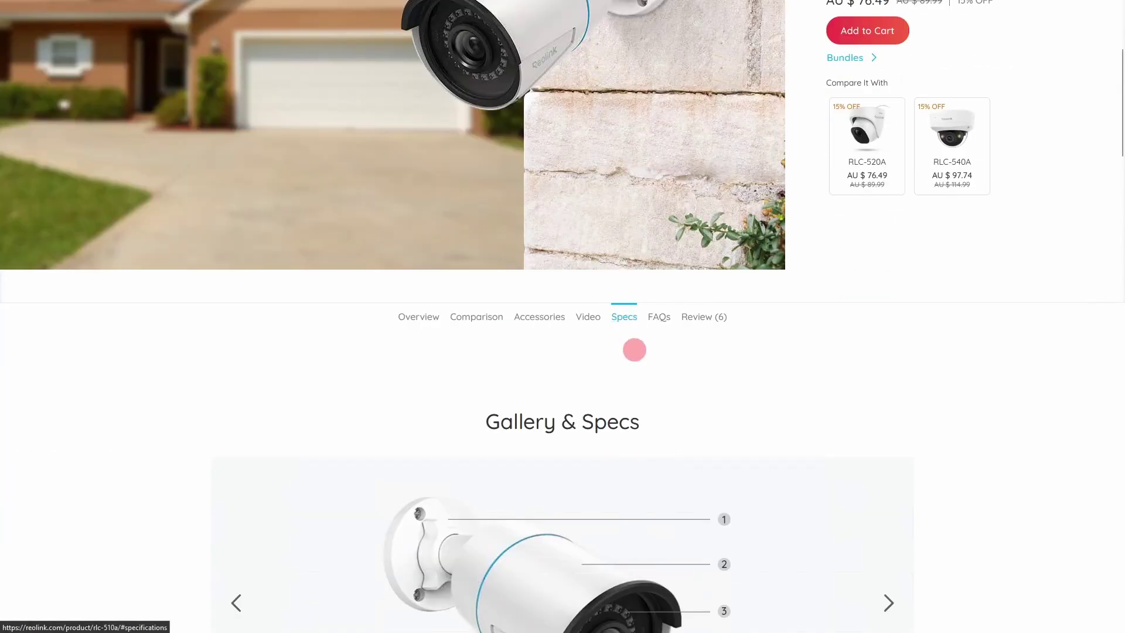
pyautogui.scroll(-8, 630, 329)
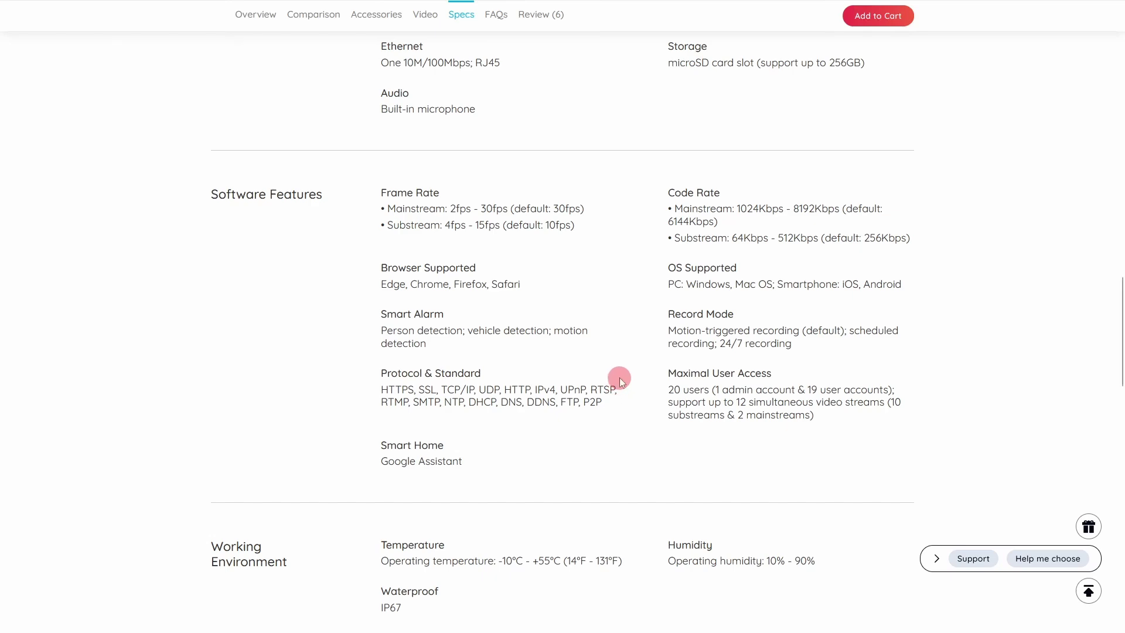
pyautogui.scroll(5, 620, 377)
pyautogui.scroll(15, 621, 381)
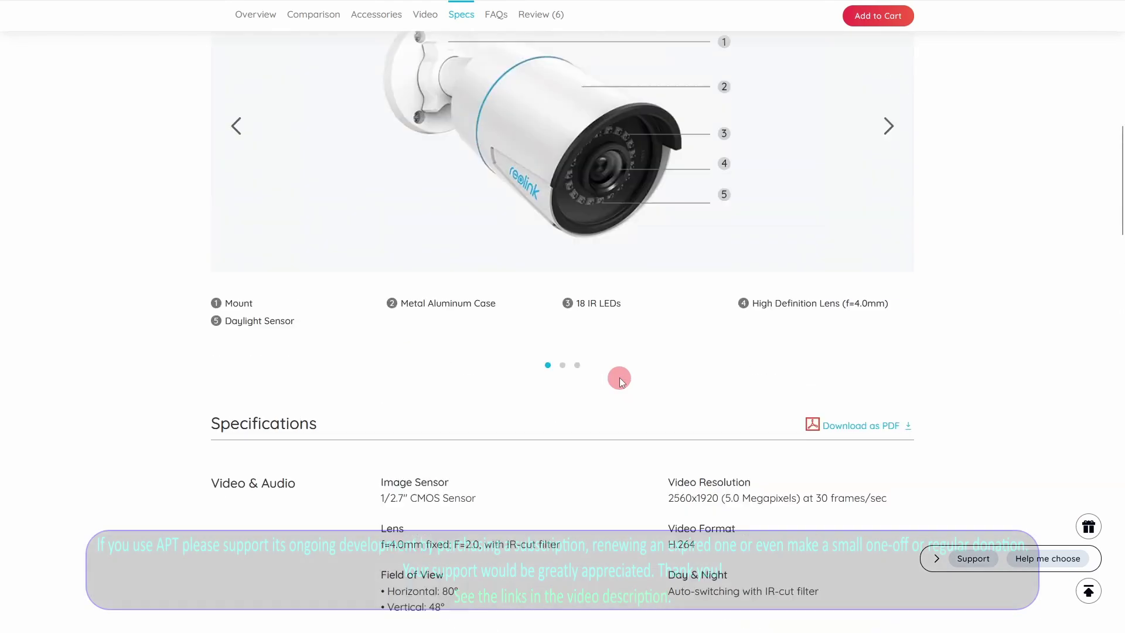
pyautogui.scroll(1, 620, 378)
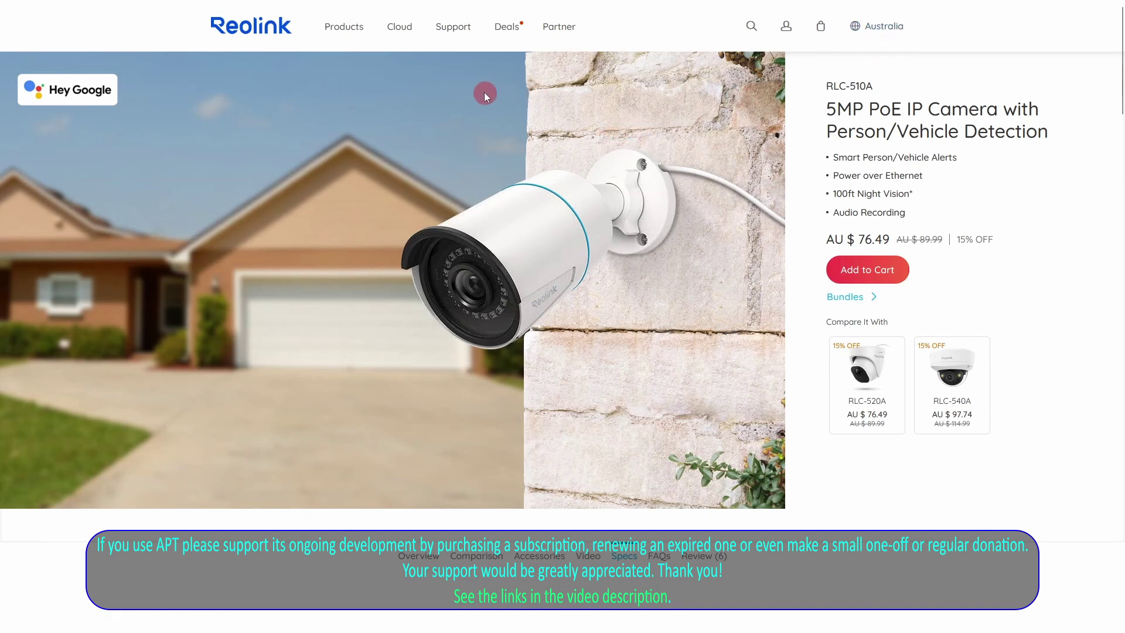
# Go to the Reolink App & Client downloads page via Support > Download Center
pyautogui.moveTo(454, 31)
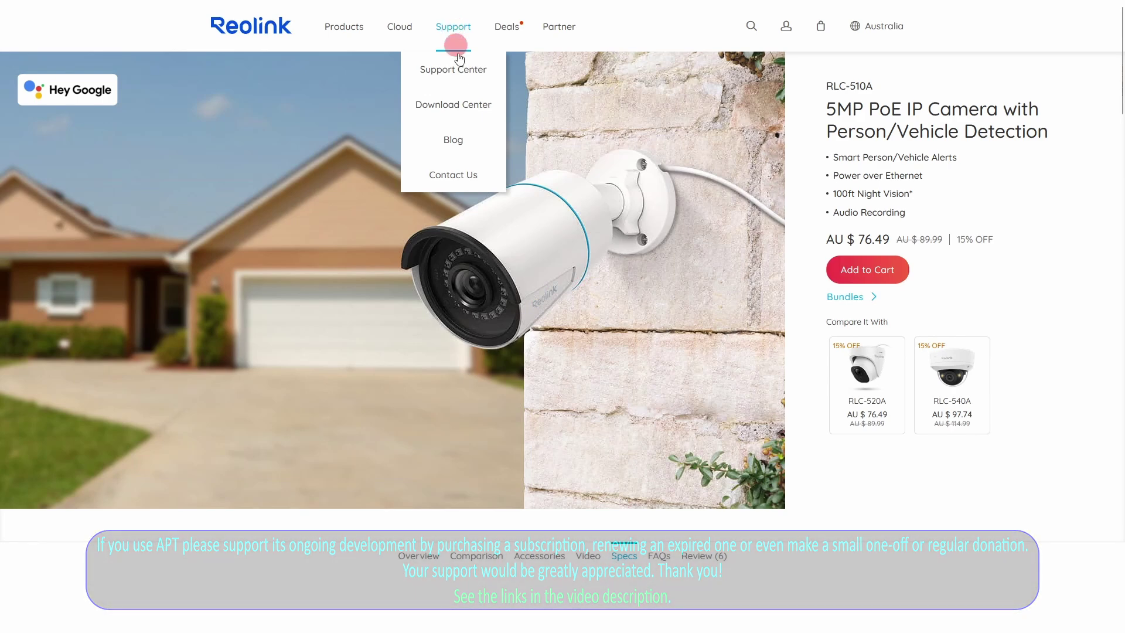
pyautogui.moveTo(463, 109)
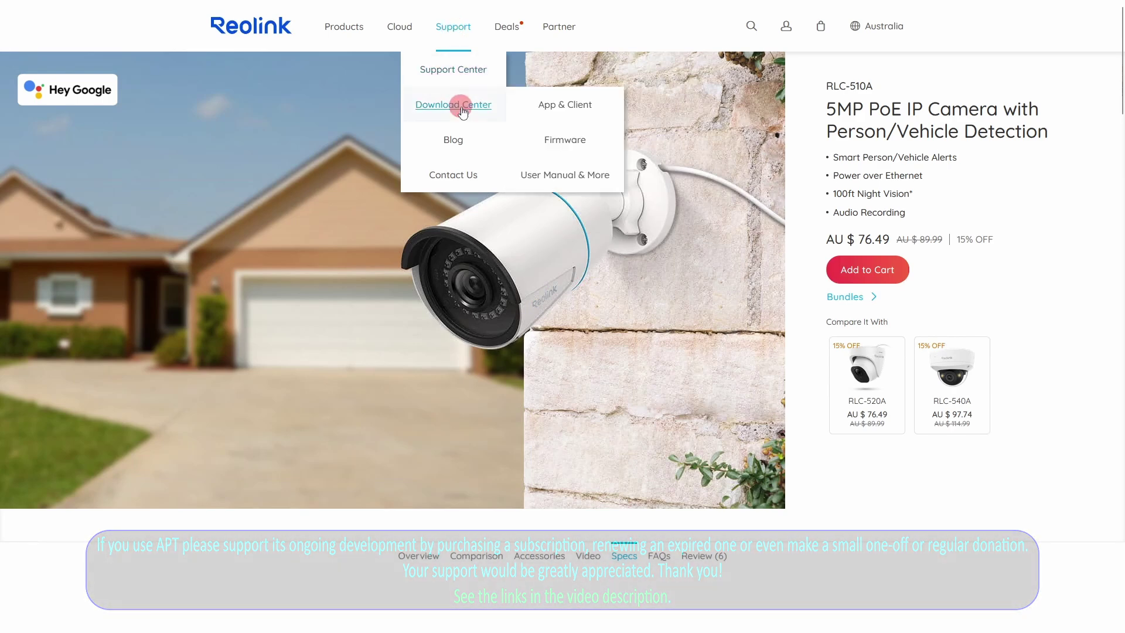
pyautogui.click(565, 105)
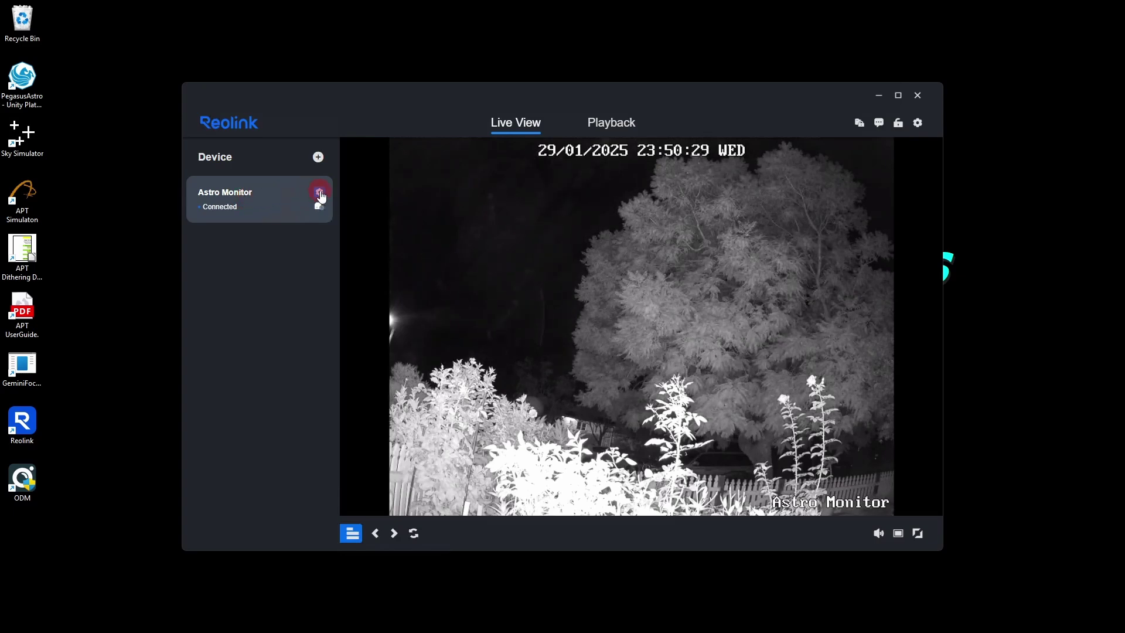
pyautogui.click(320, 191)
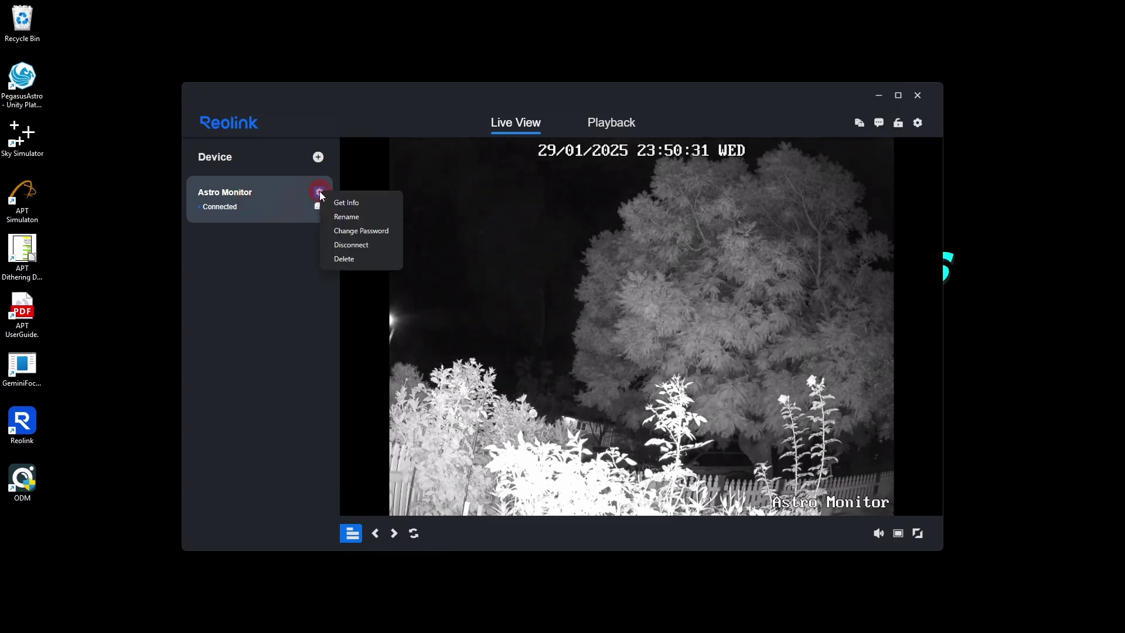
pyautogui.click(358, 218)
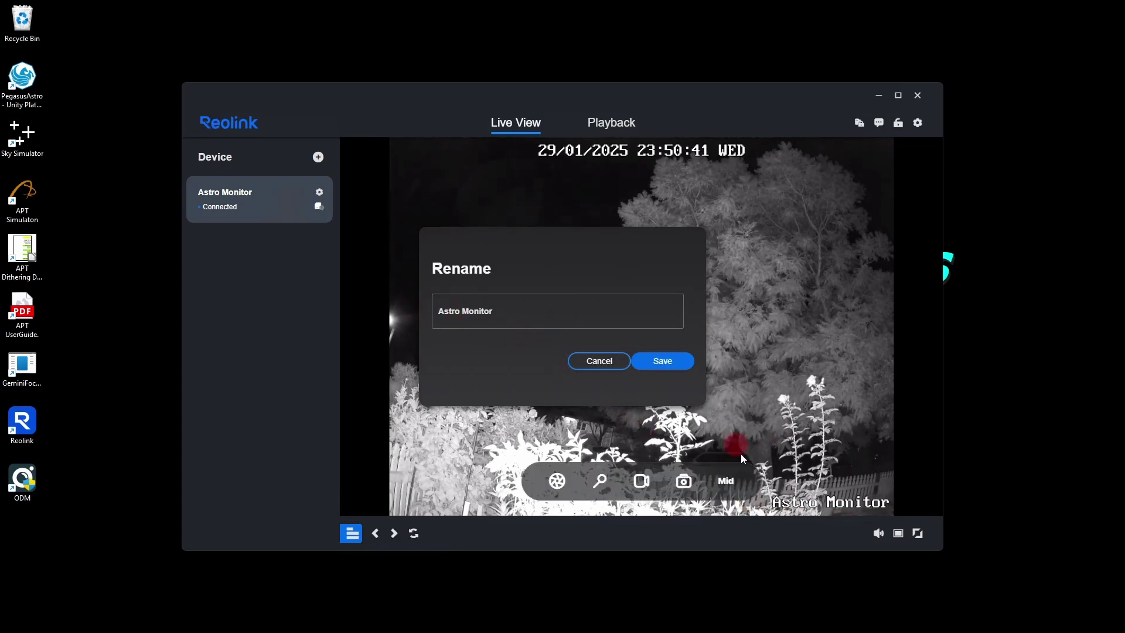
pyautogui.click(661, 366)
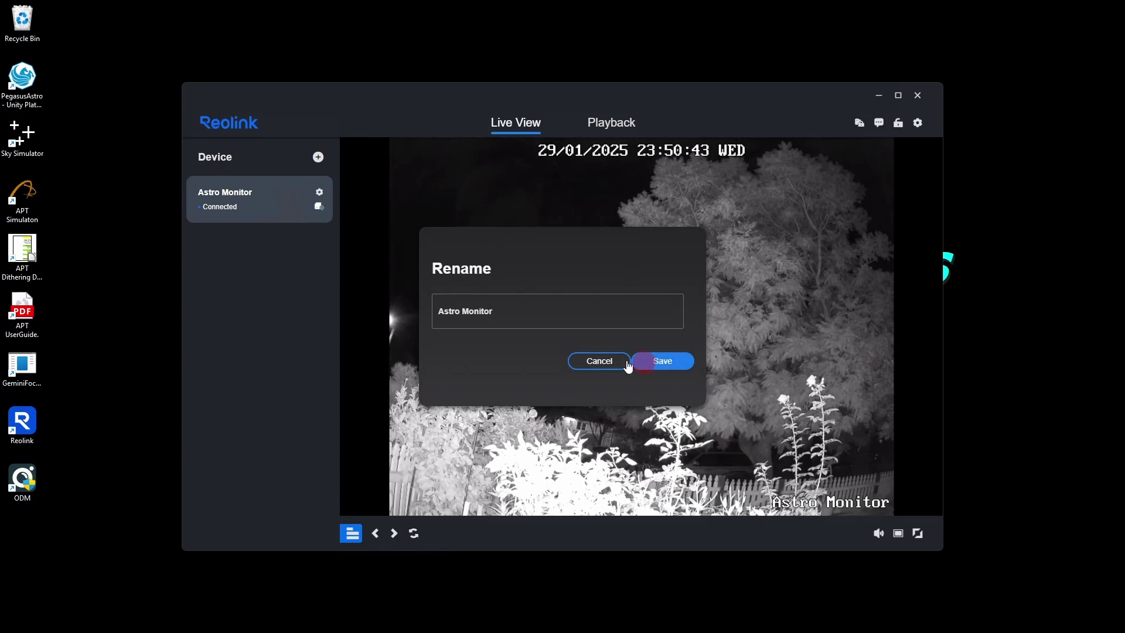
pyautogui.click(599, 360)
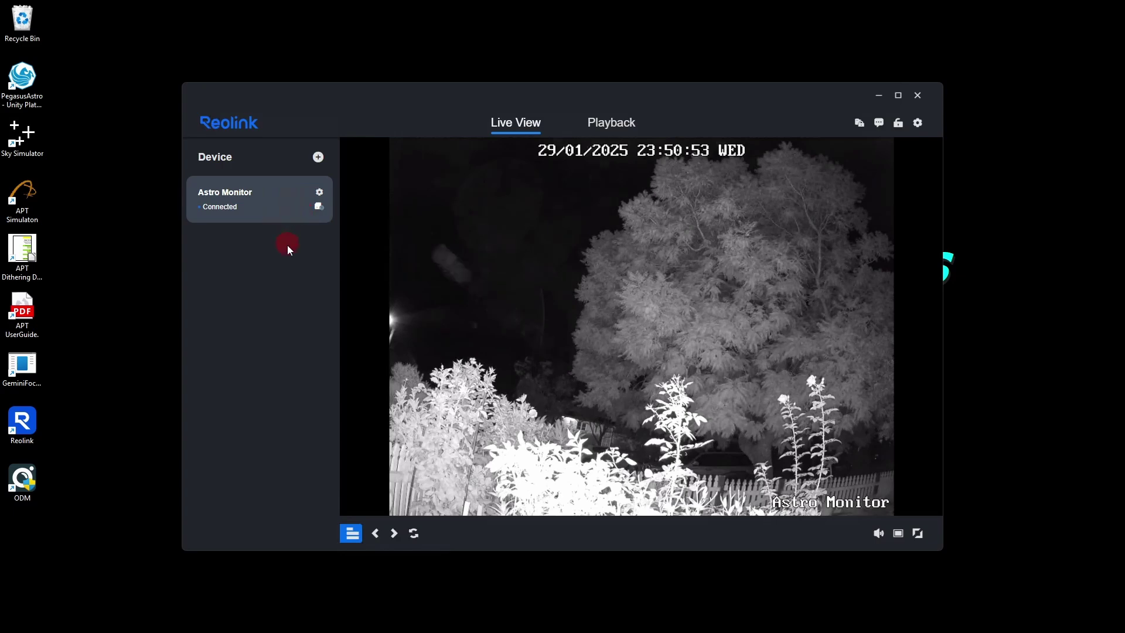
# In Astro Monitor's Display settings, toggle Watermark on then off and keep Anti-flicker Off
pyautogui.click(319, 192)
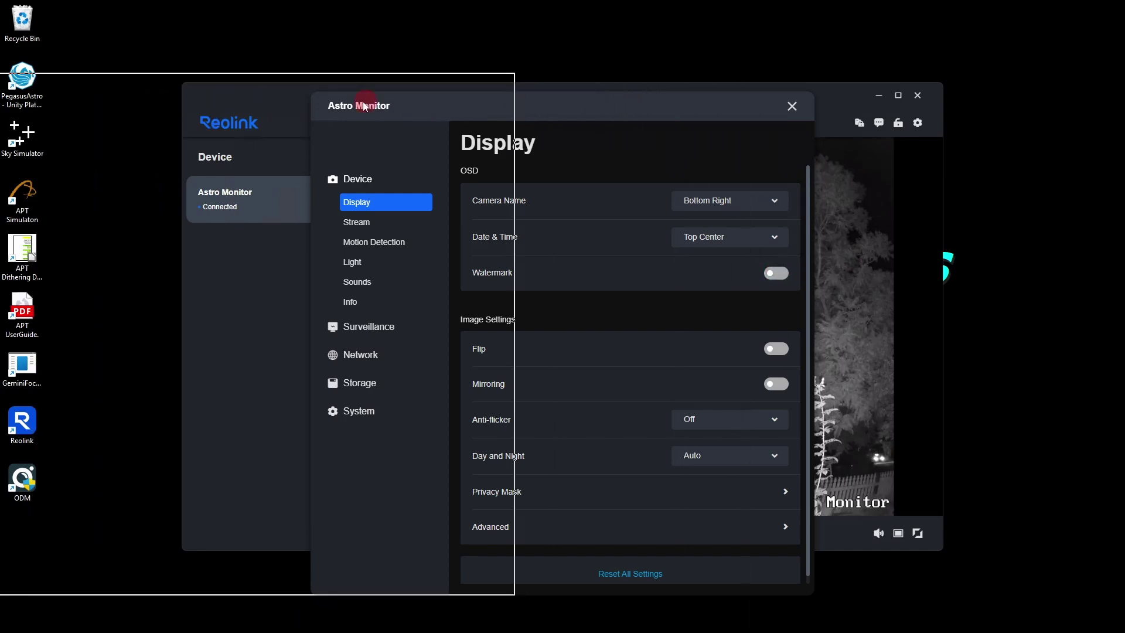
pyautogui.moveTo(363, 101); pyautogui.dragTo(51, 91)
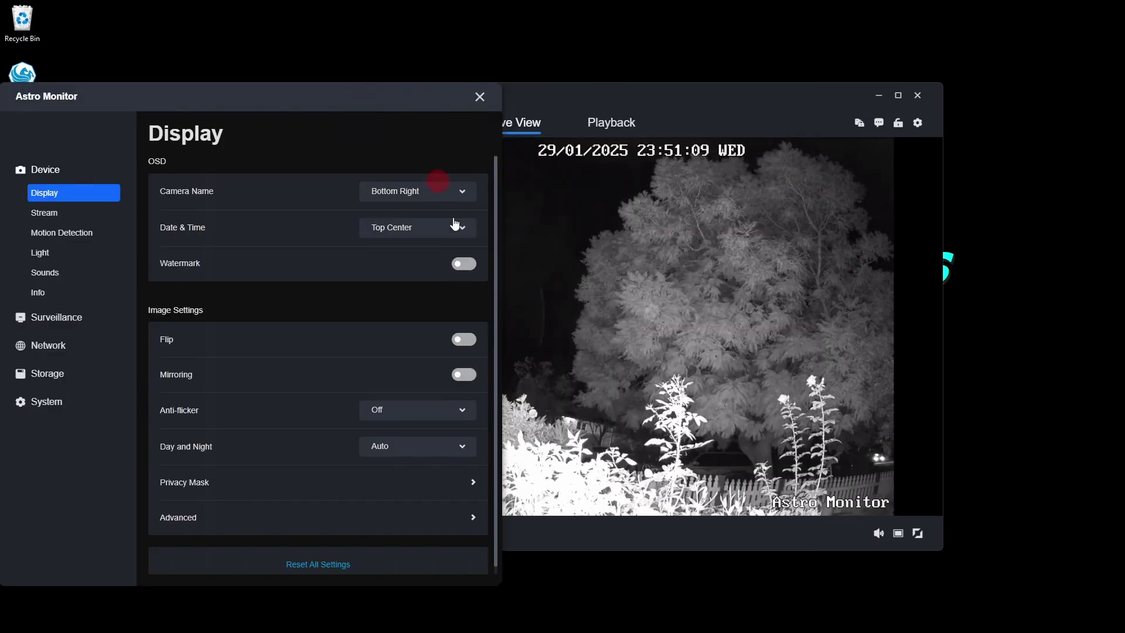
pyautogui.click(477, 263)
pyautogui.moveTo(385, 89); pyautogui.dragTo(594, 82)
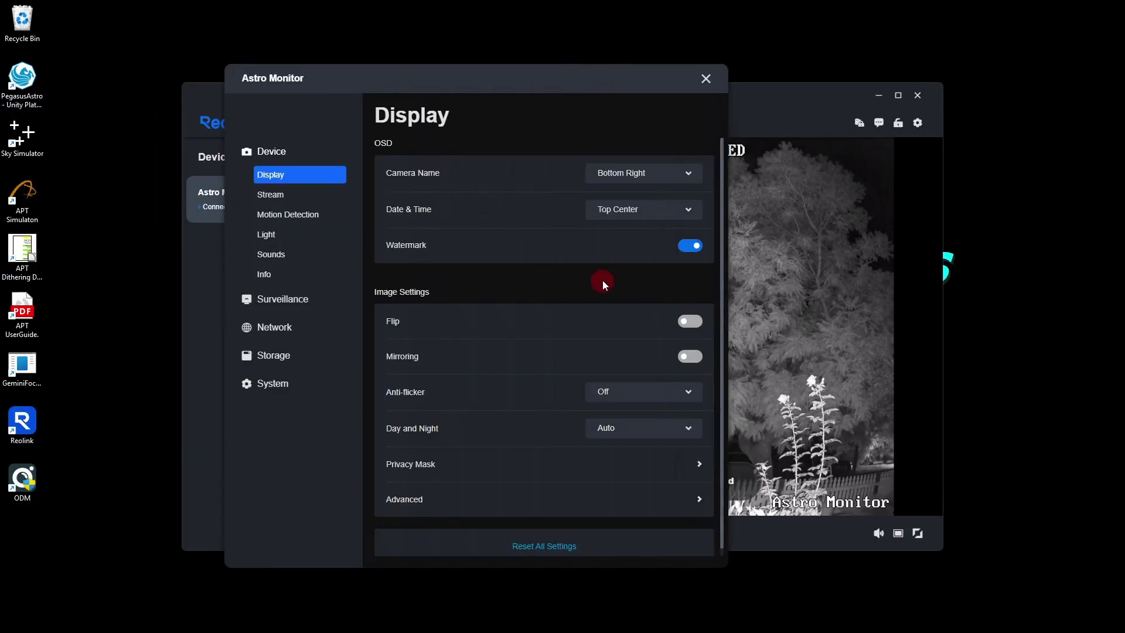
pyautogui.click(685, 248)
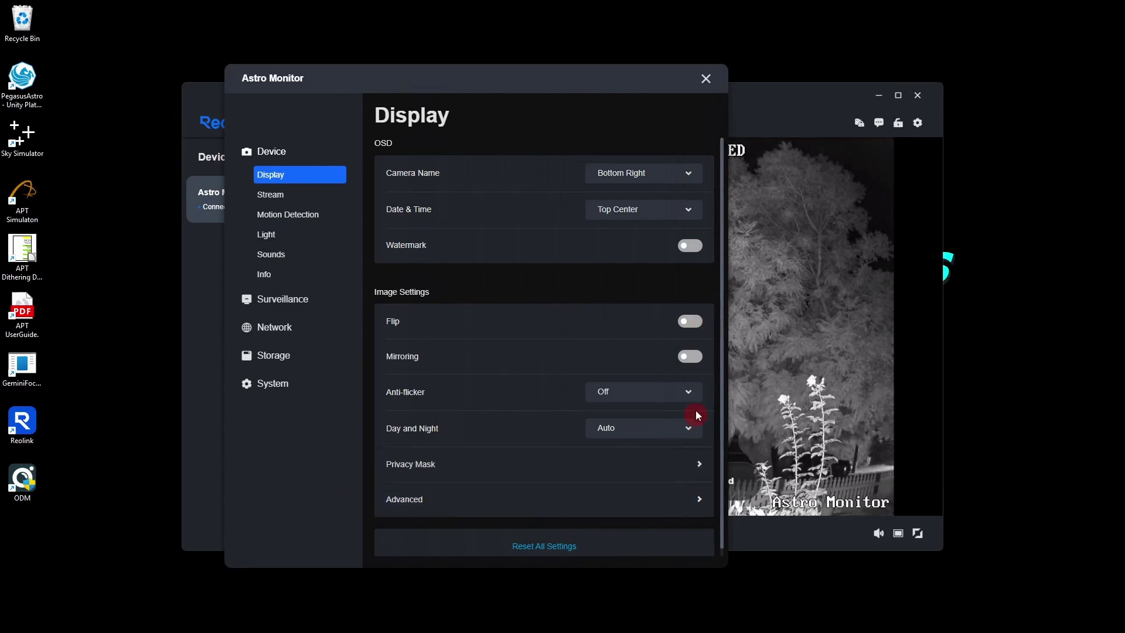
pyautogui.click(689, 395)
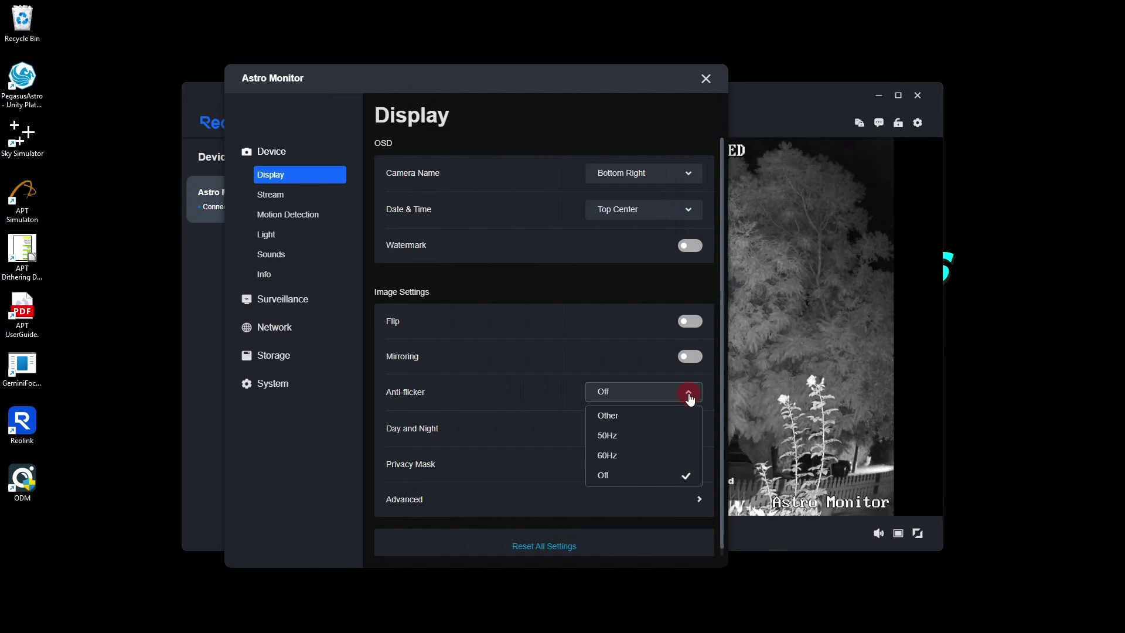
pyautogui.click(690, 396)
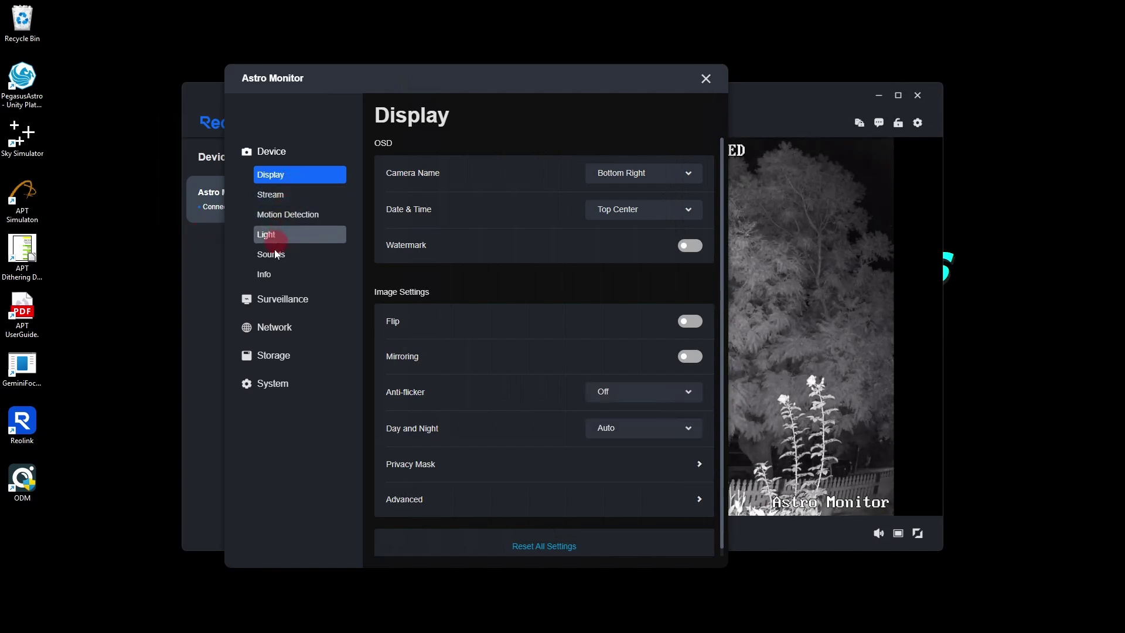
# Under Device > Light, set Astro Monitor's Infrared Lights to Stay Off
pyautogui.click(288, 215)
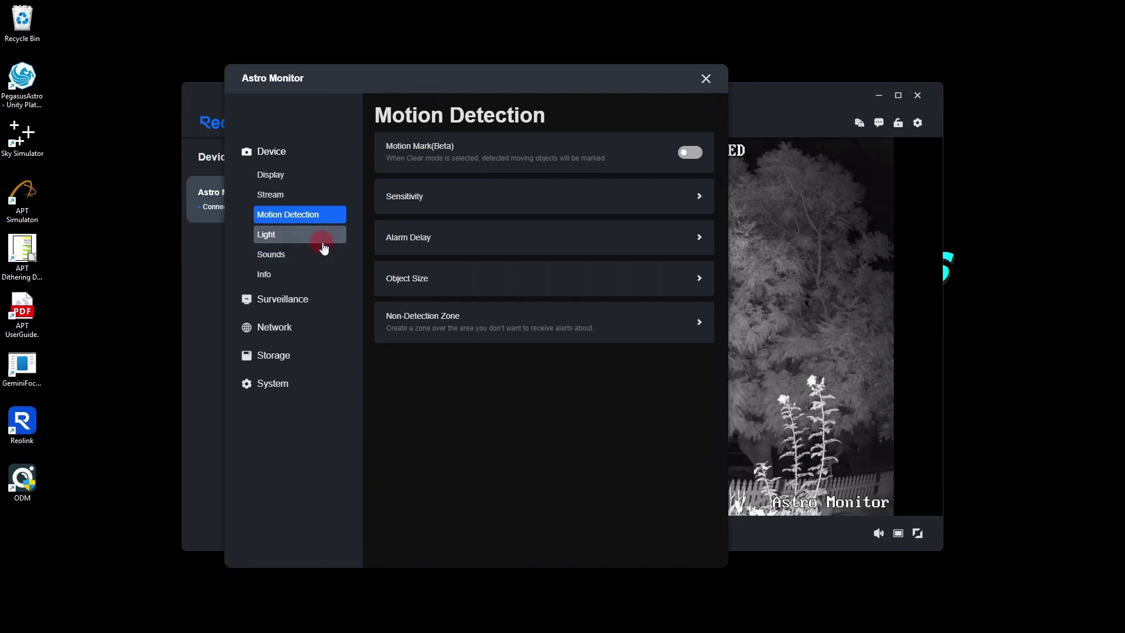
pyautogui.click(278, 242)
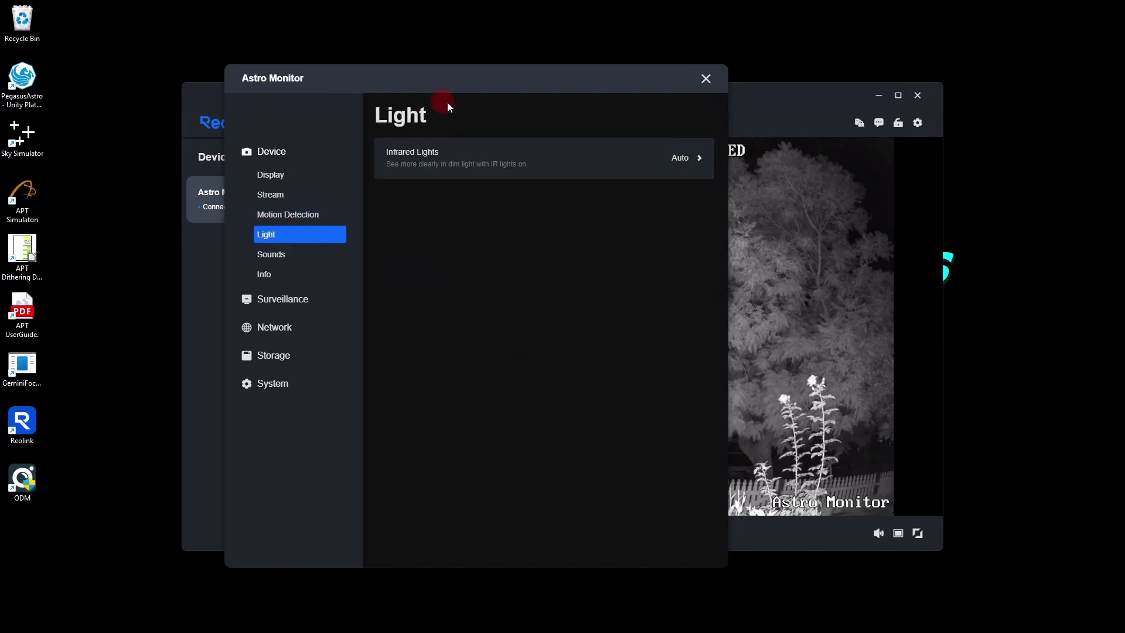
pyautogui.moveTo(543, 90); pyautogui.dragTo(347, 119)
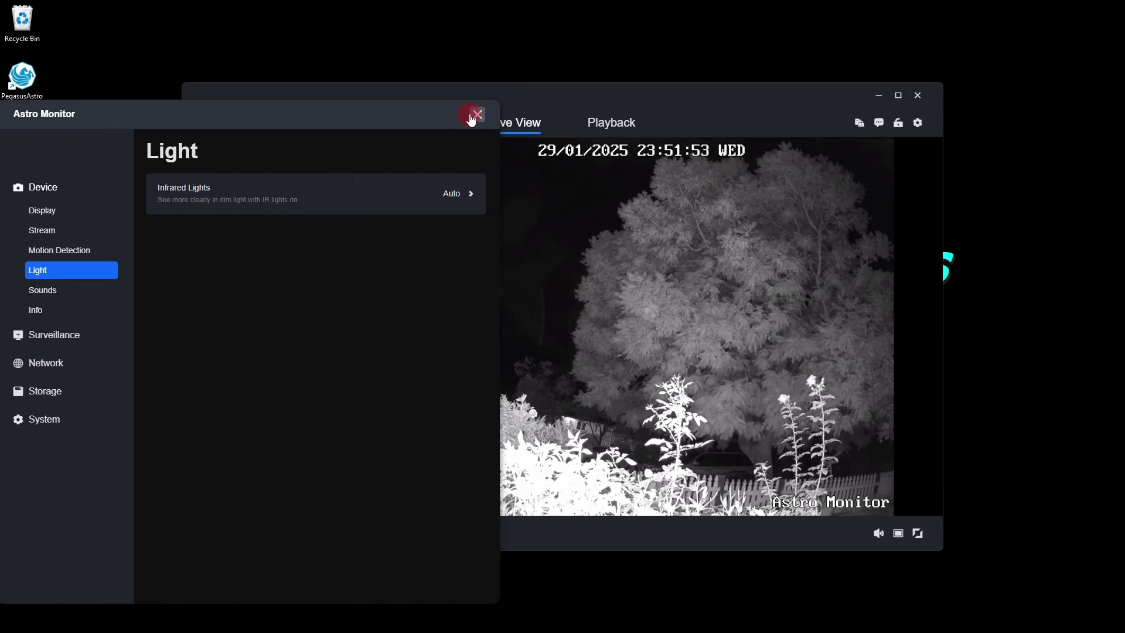
pyautogui.click(456, 199)
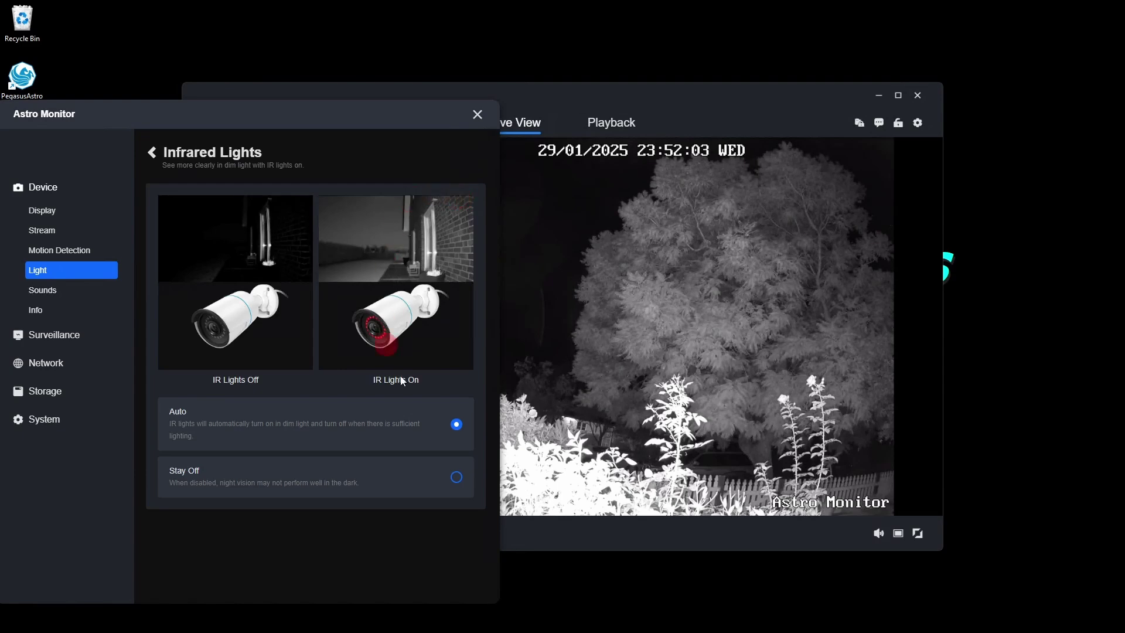
pyautogui.click(457, 478)
pyautogui.moveTo(384, 121); pyautogui.dragTo(258, 137)
pyautogui.moveTo(495, 303)
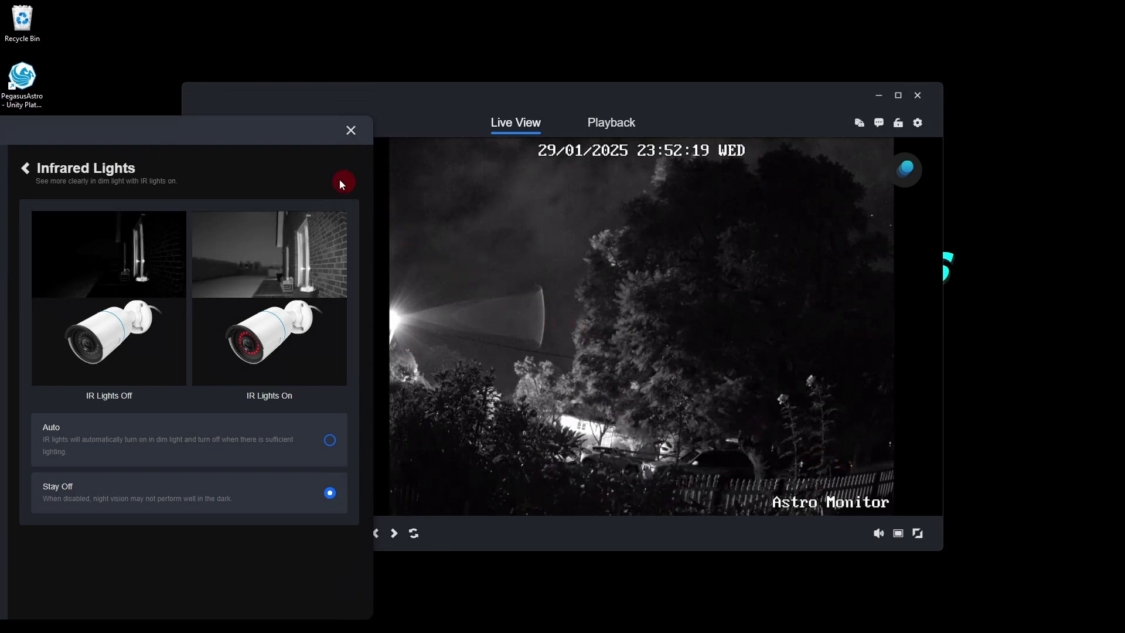
pyautogui.moveTo(275, 128); pyautogui.dragTo(527, 113)
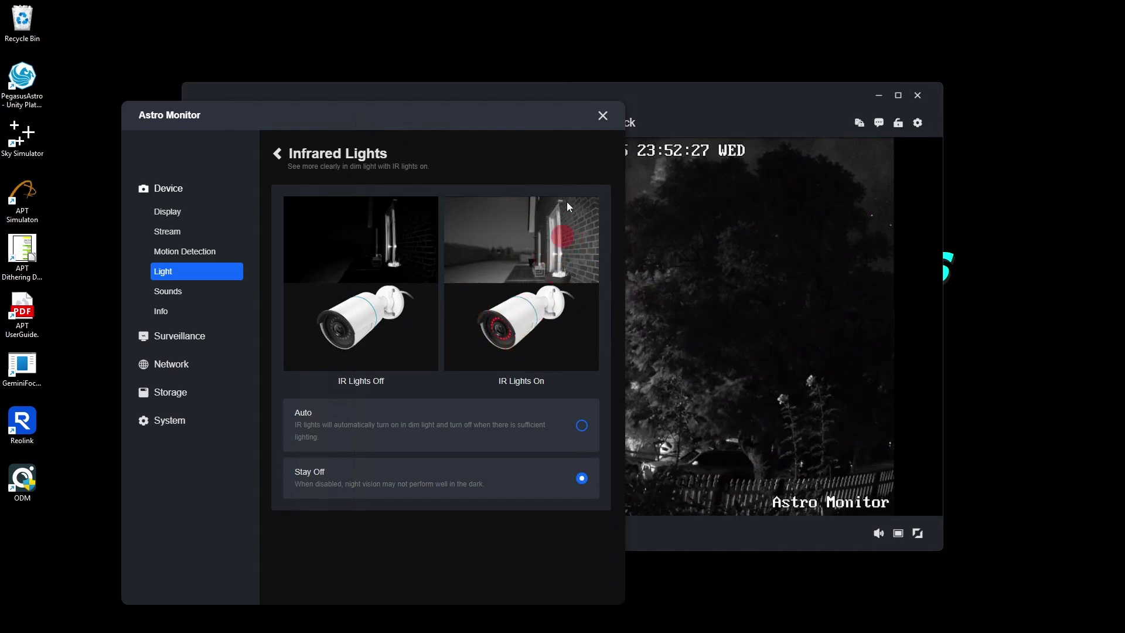
pyautogui.click(221, 275)
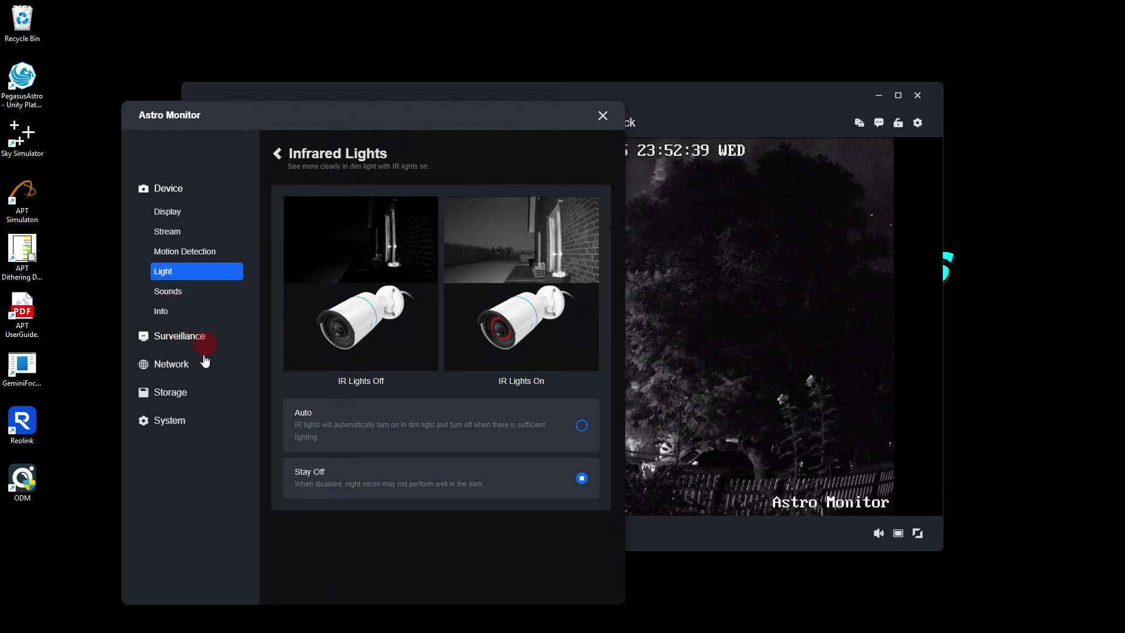
# Review the camera's time zone and daylight saving setup, then cancel without changes
pyautogui.click(185, 425)
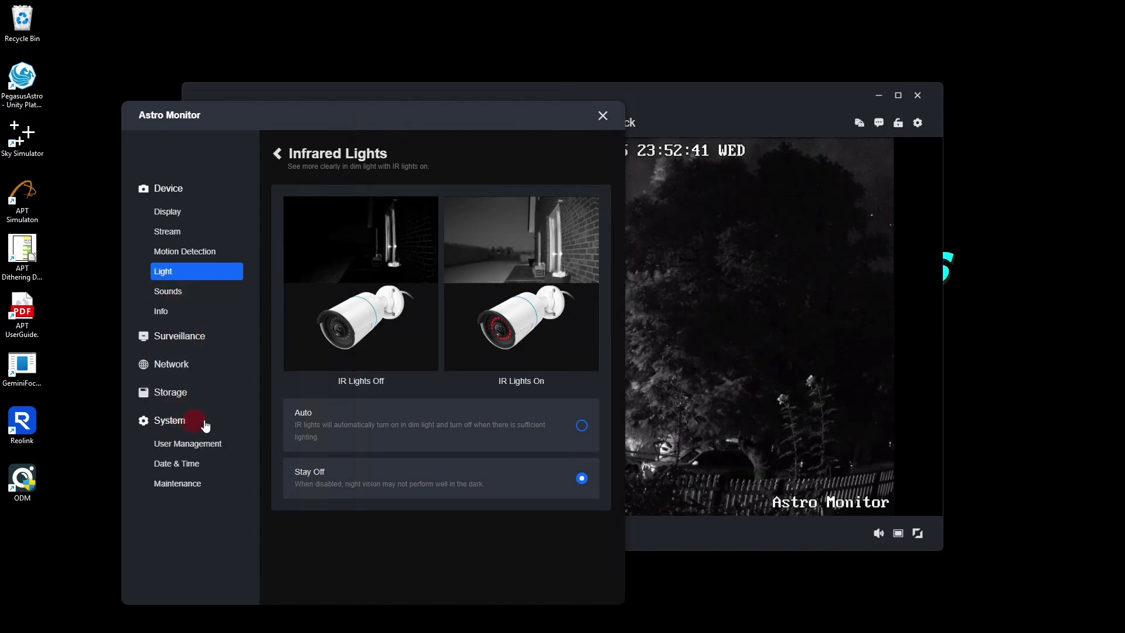
pyautogui.click(184, 469)
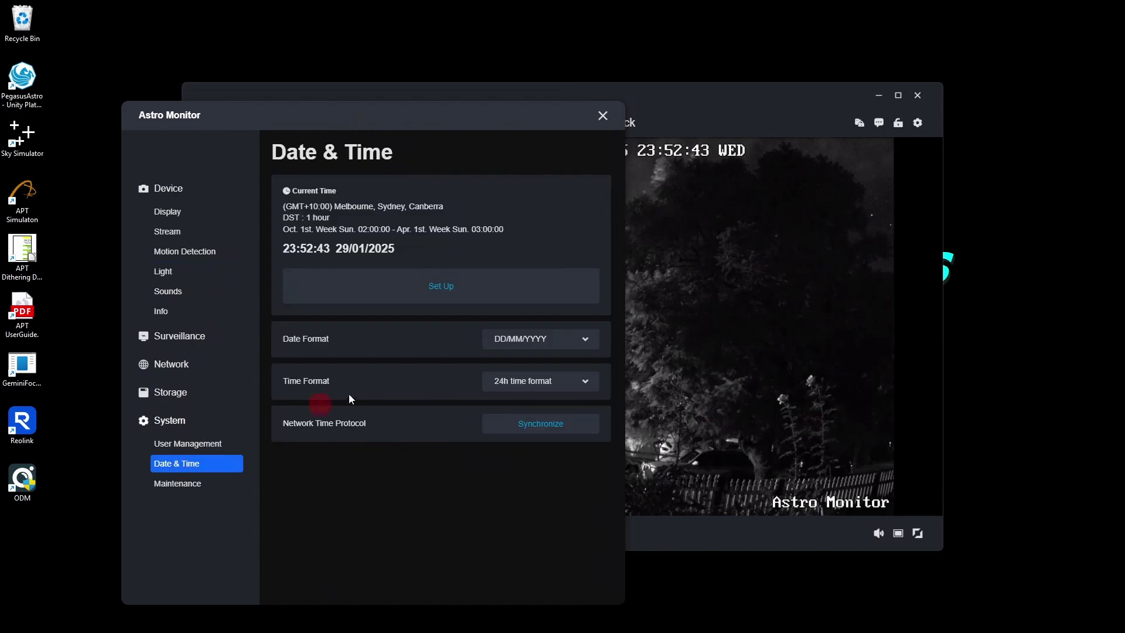
pyautogui.click(438, 288)
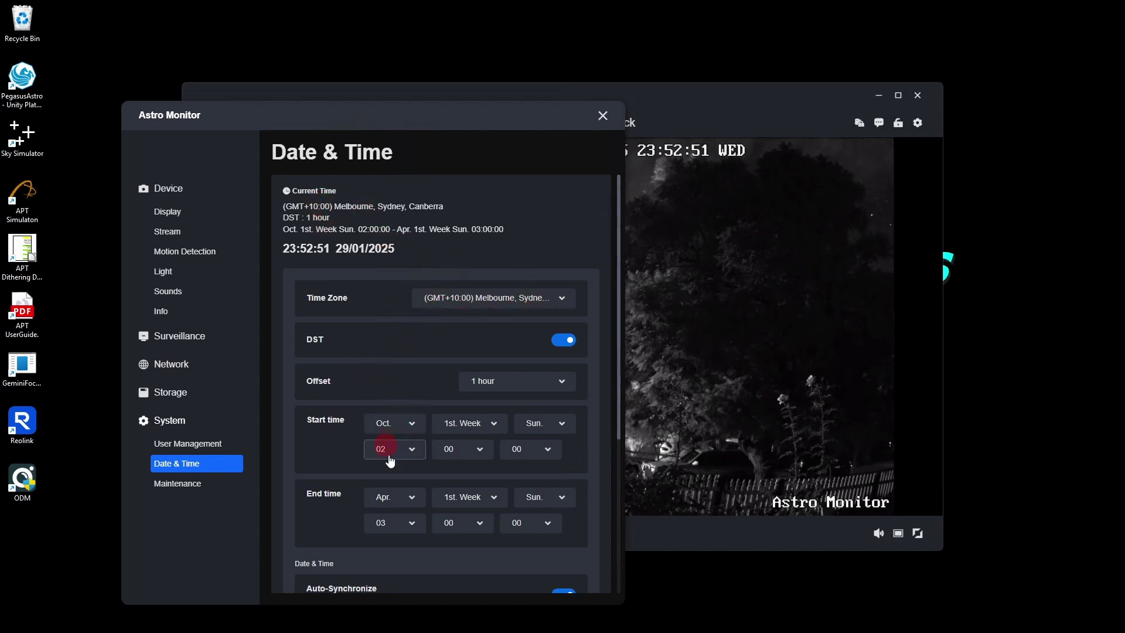
pyautogui.scroll(-4, 391, 527)
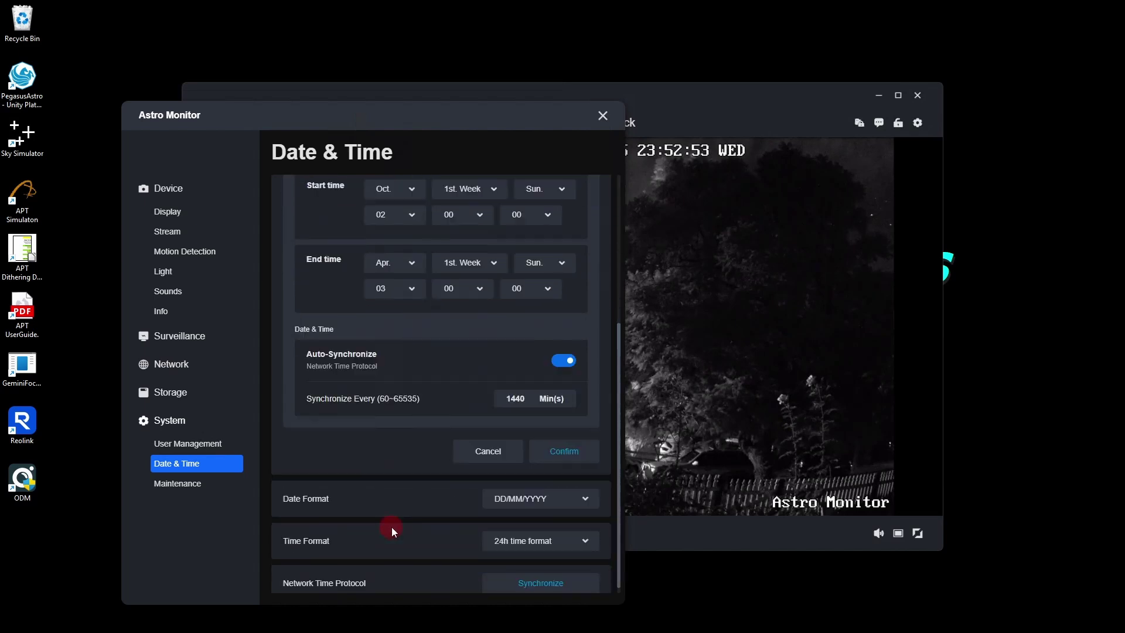
pyautogui.scroll(-1, 391, 527)
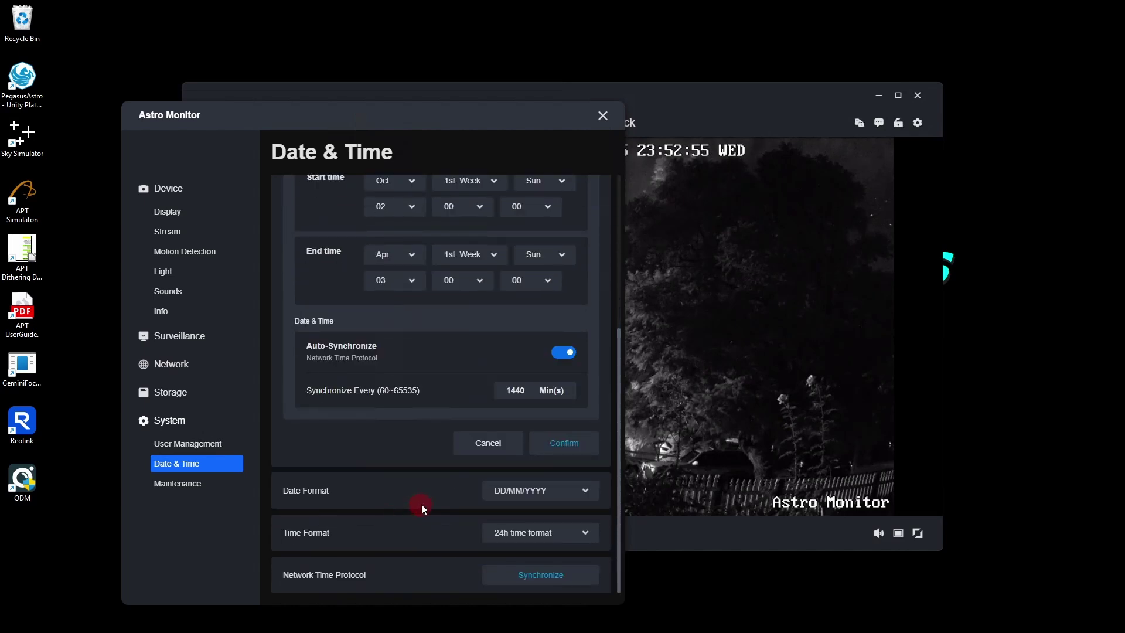
pyautogui.scroll(2, 420, 503)
pyautogui.click(486, 561)
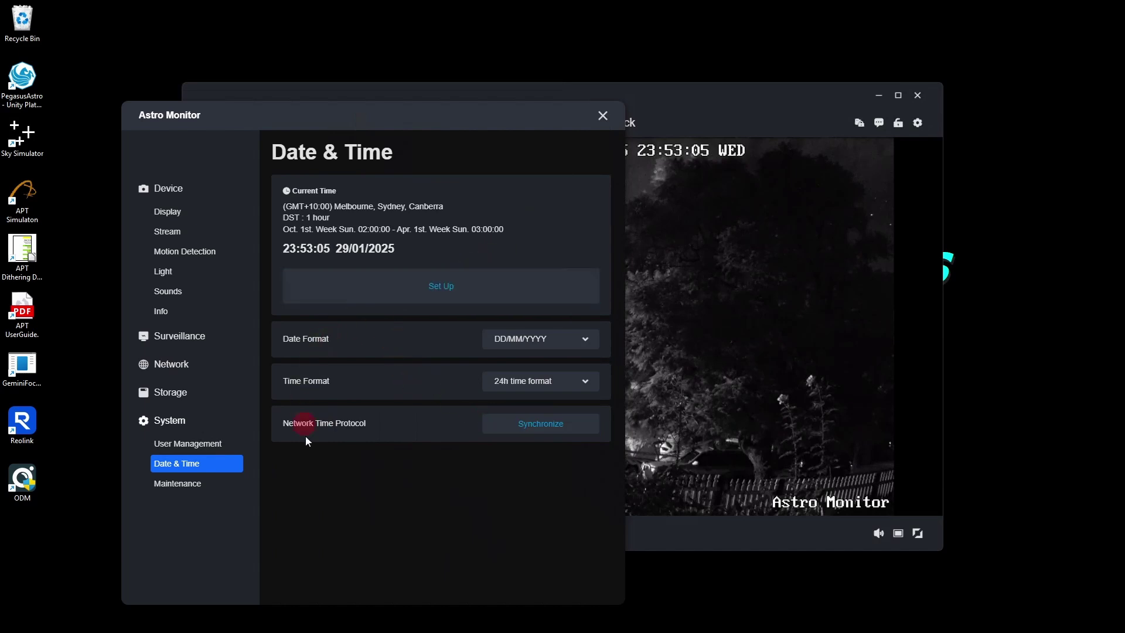
# Re-check the daylight saving settings, then show the User Management account list
pyautogui.click(457, 290)
pyautogui.scroll(-4, 528, 380)
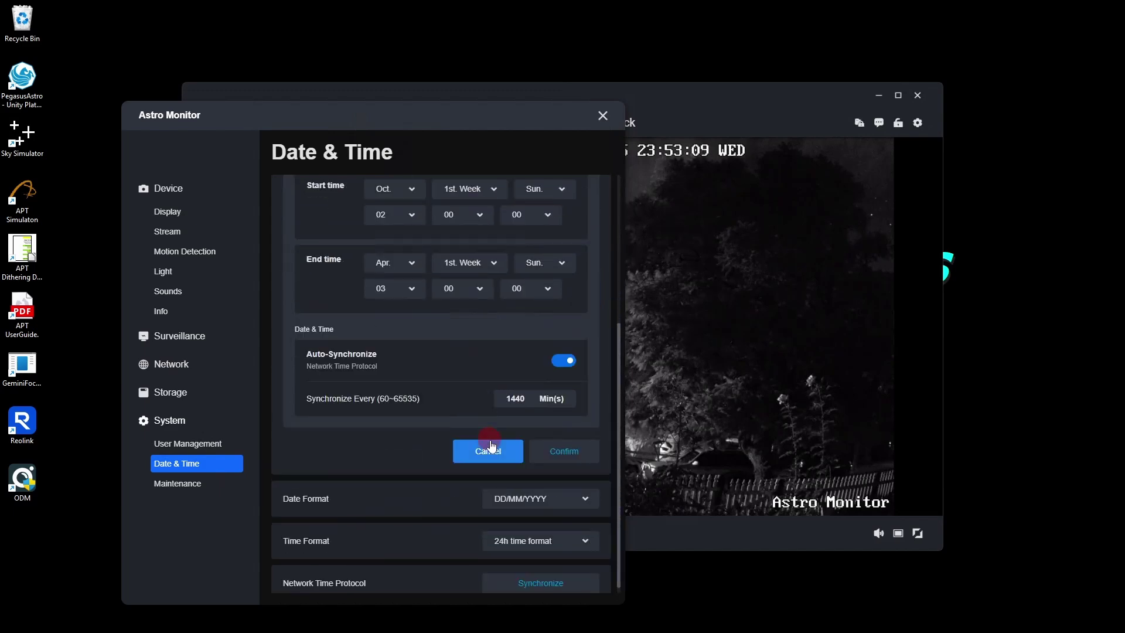
pyautogui.scroll(-1, 491, 446)
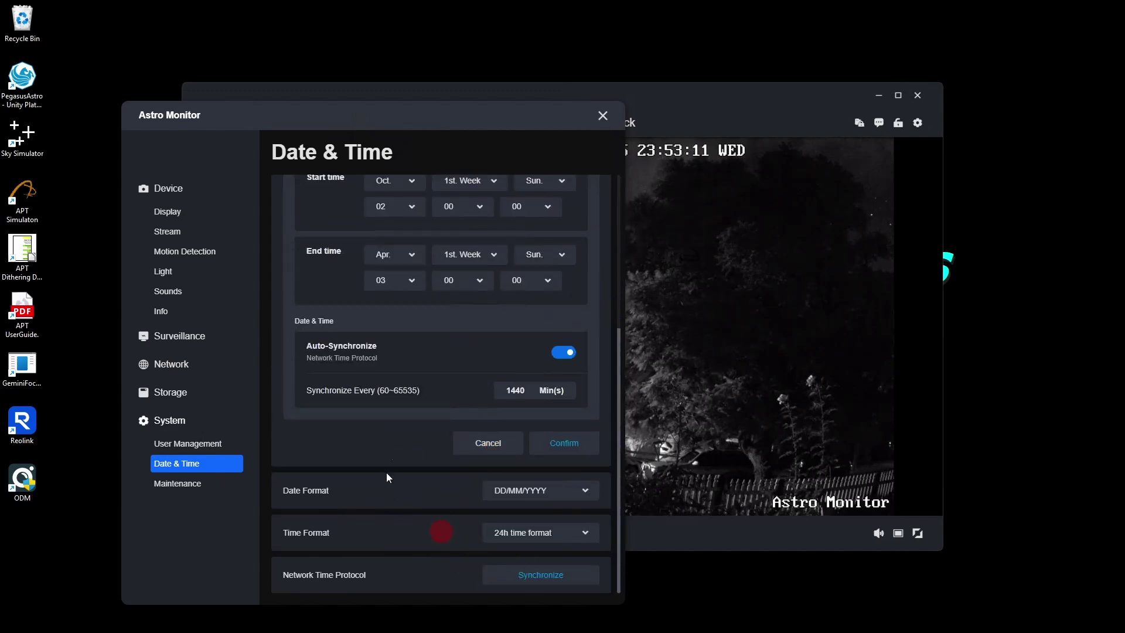
pyautogui.scroll(5, 422, 410)
pyautogui.scroll(-4, 451, 357)
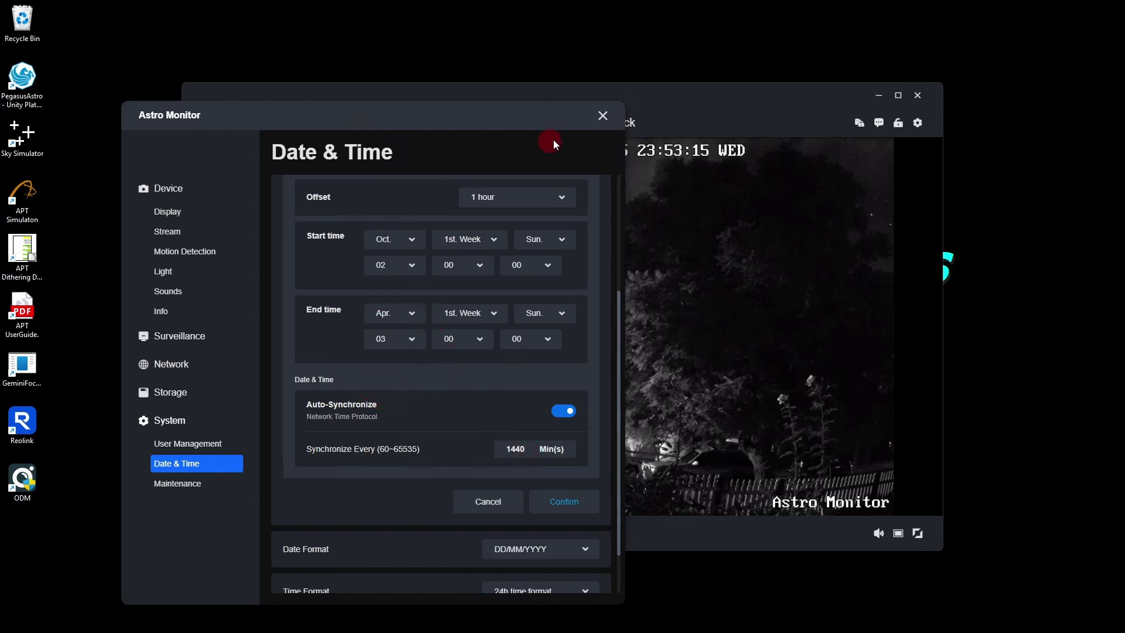
pyautogui.scroll(2, 422, 222)
pyautogui.scroll(1, 422, 222)
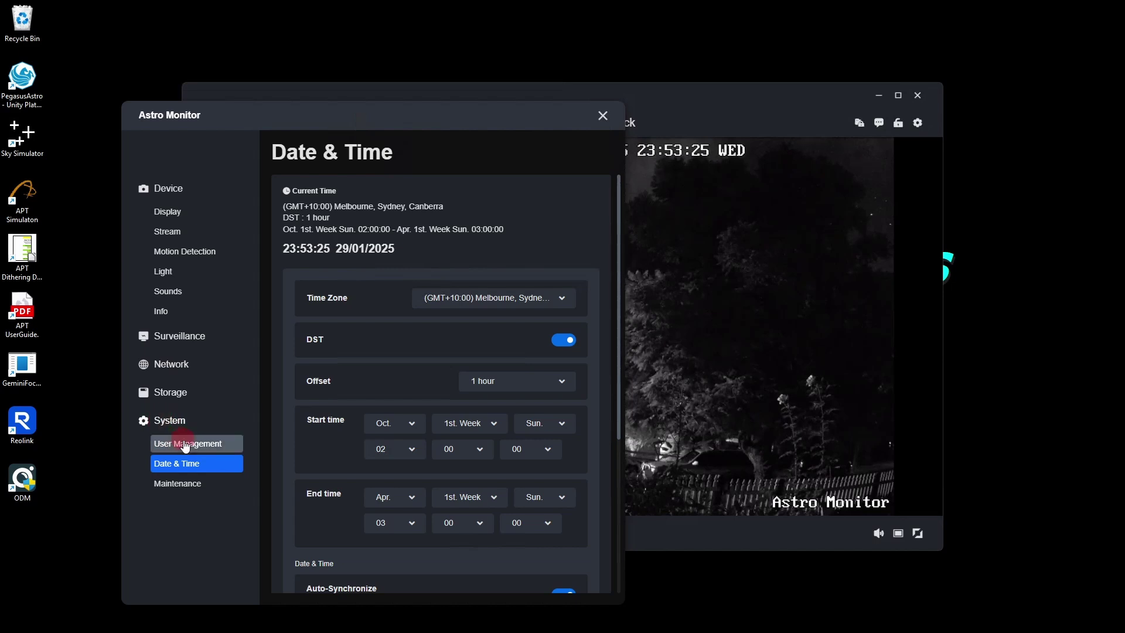
pyautogui.click(185, 446)
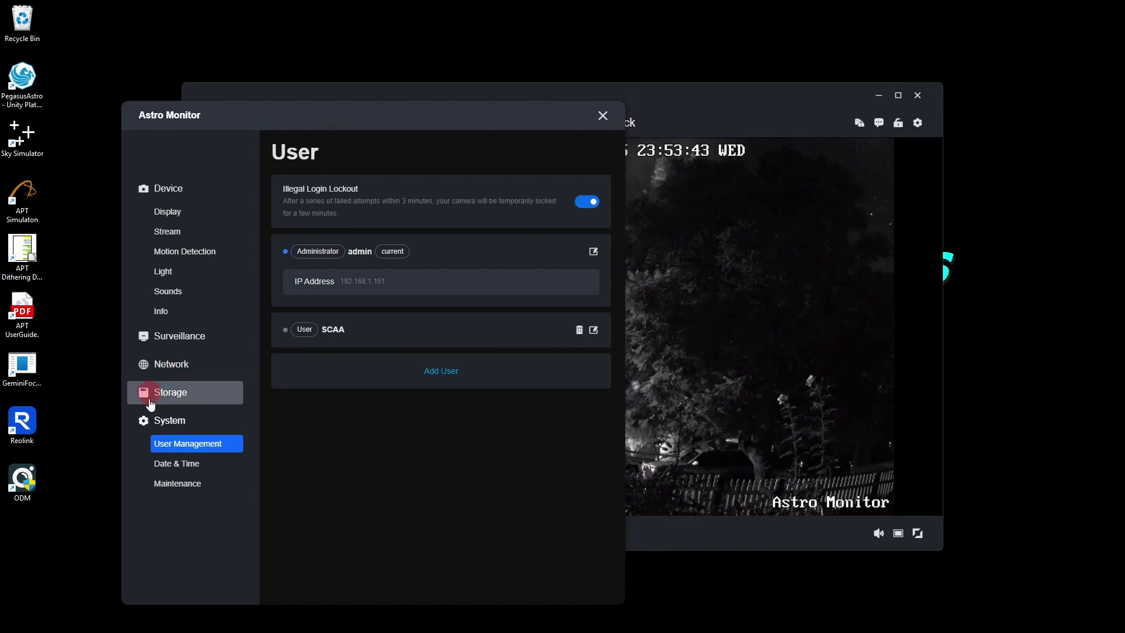
# Collapse the System group in the settings sidebar
pyautogui.click(143, 421)
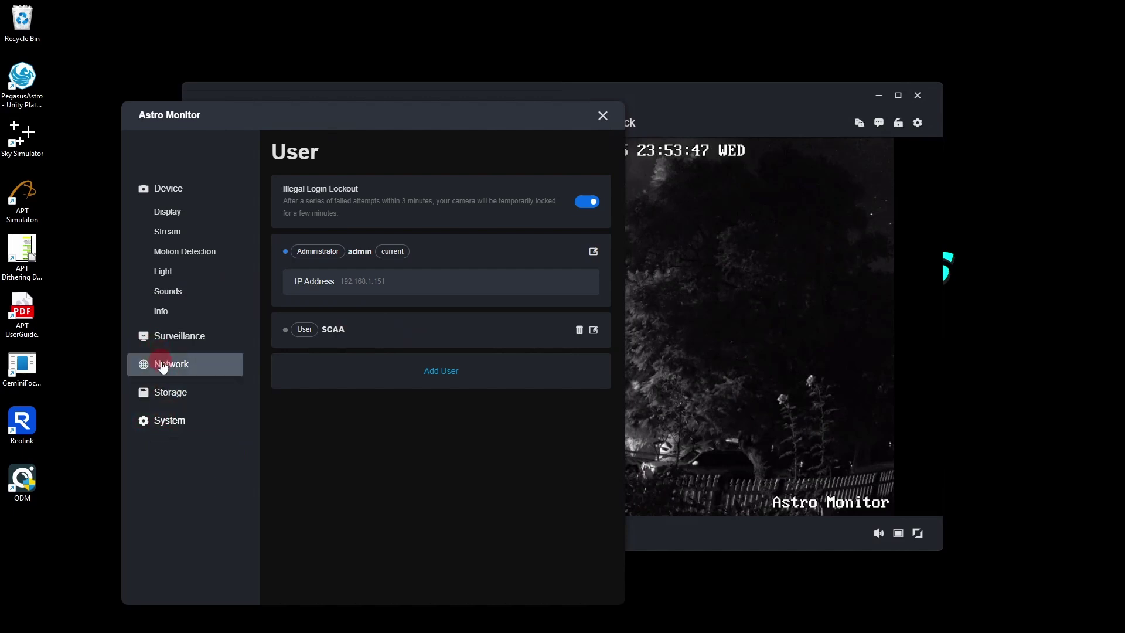
# Read IP 192.168.1.82 in Network Information, then view the Advanced network settings
pyautogui.click(163, 366)
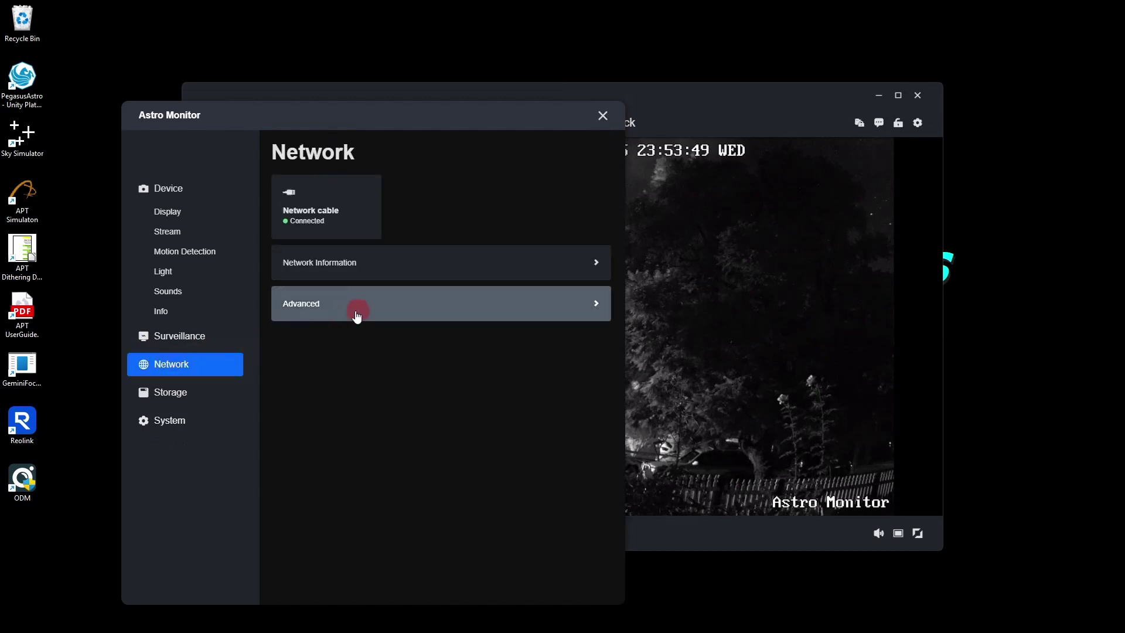
pyautogui.click(331, 246)
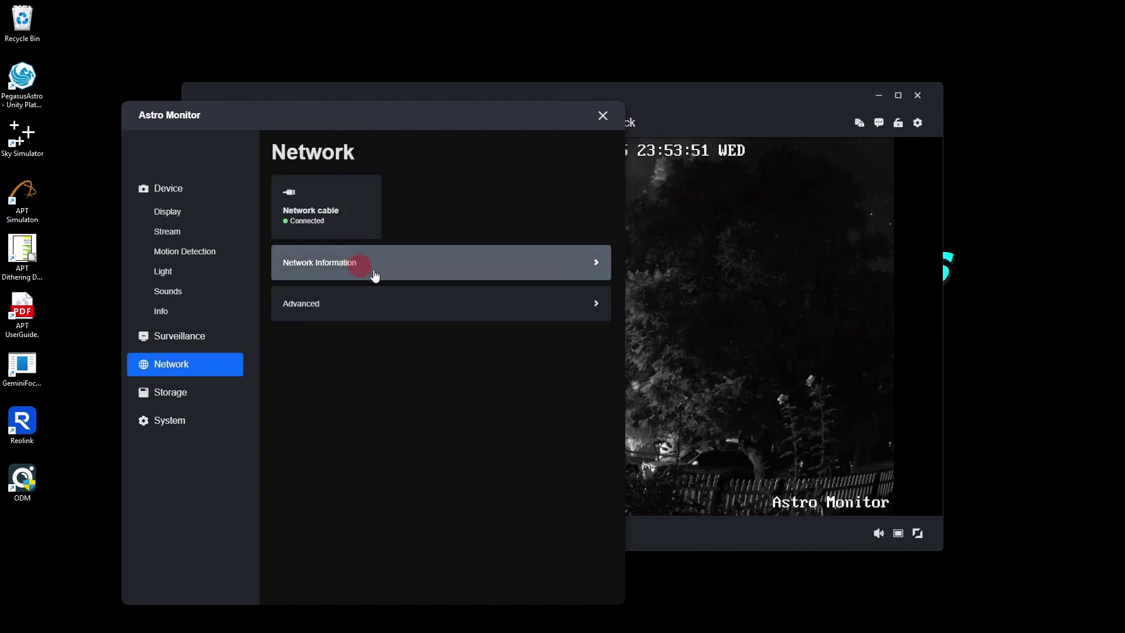
pyautogui.click(545, 265)
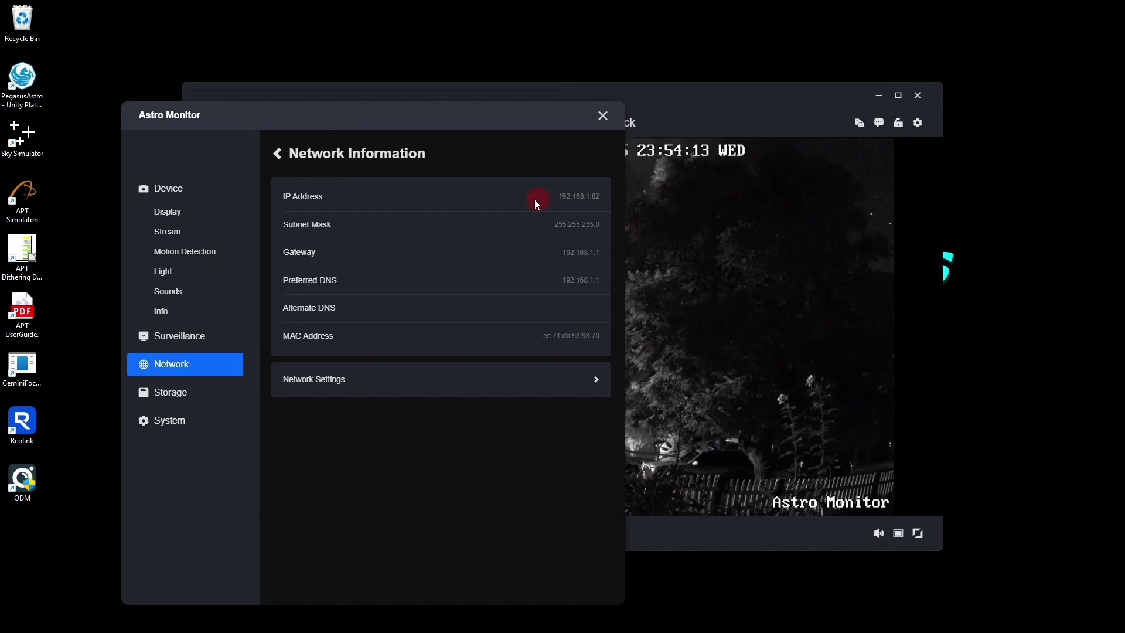
pyautogui.click(292, 154)
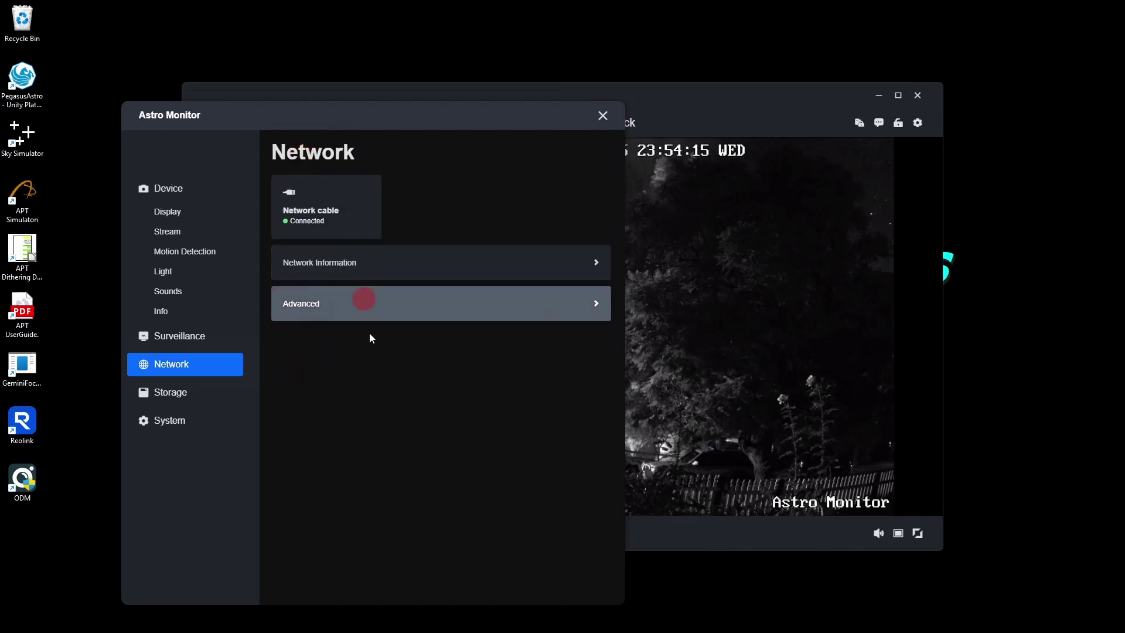
pyautogui.click(353, 316)
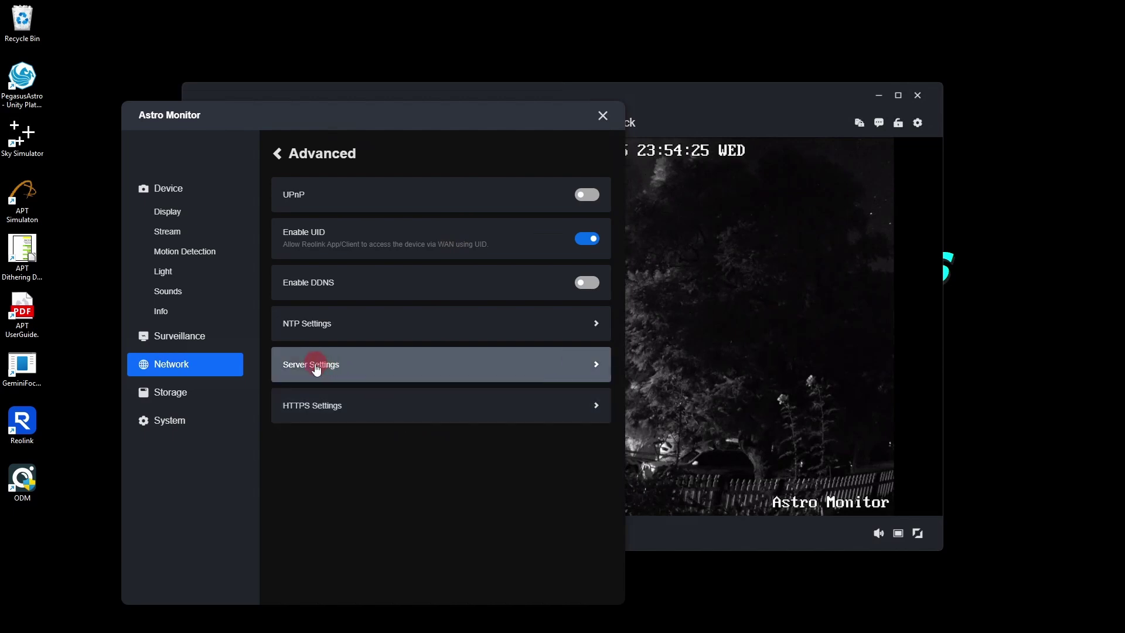
pyautogui.click(317, 366)
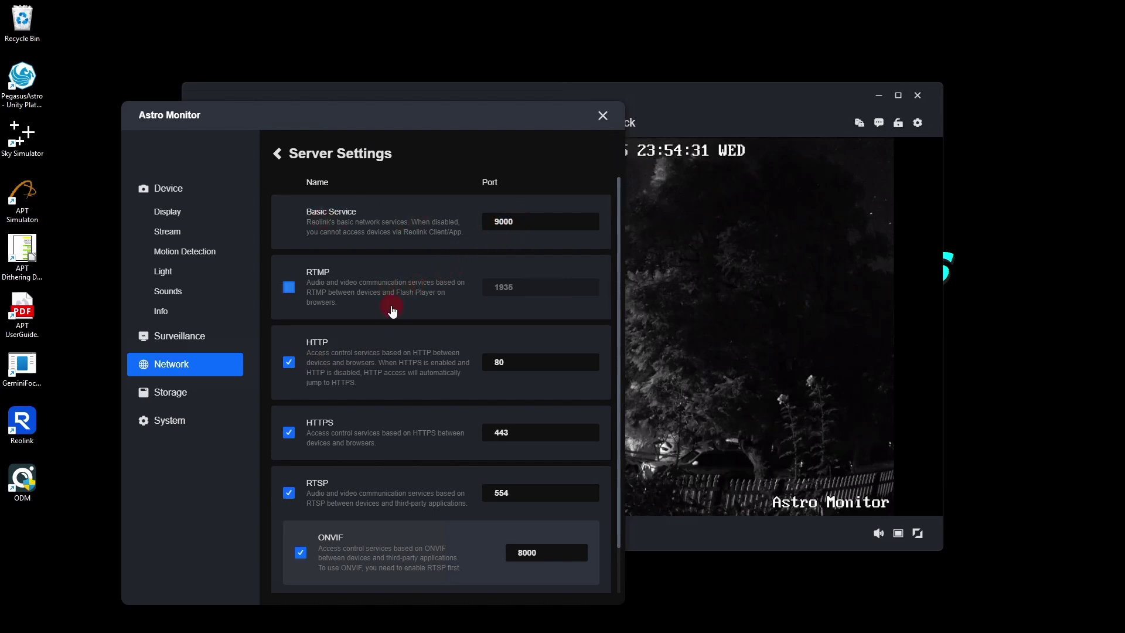
pyautogui.scroll(-1, 392, 319)
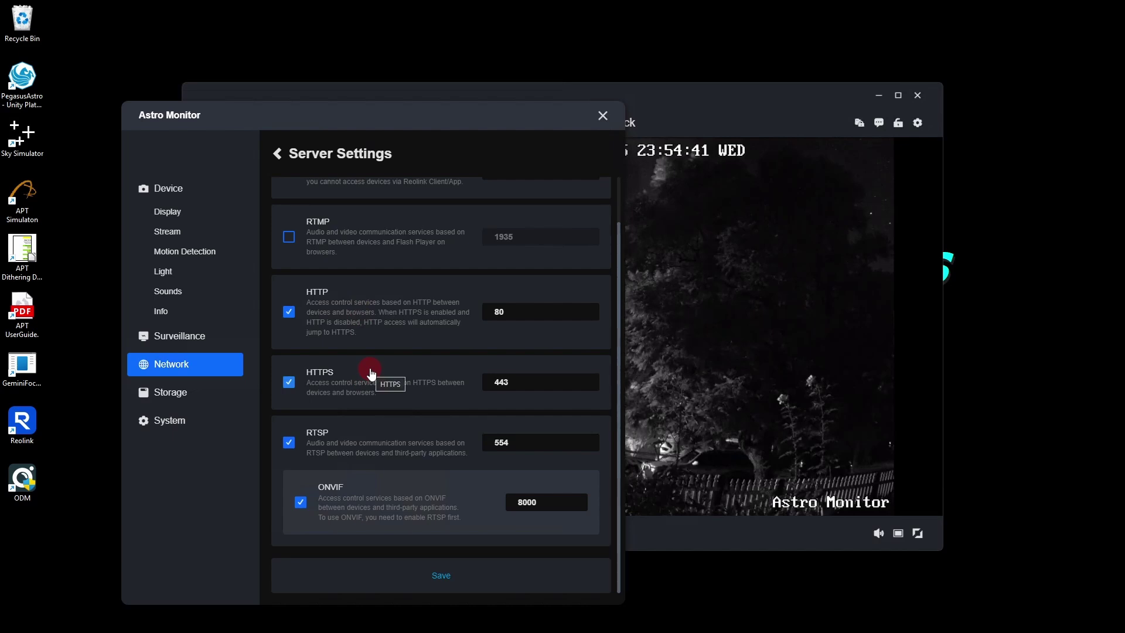
pyautogui.moveTo(662, 258)
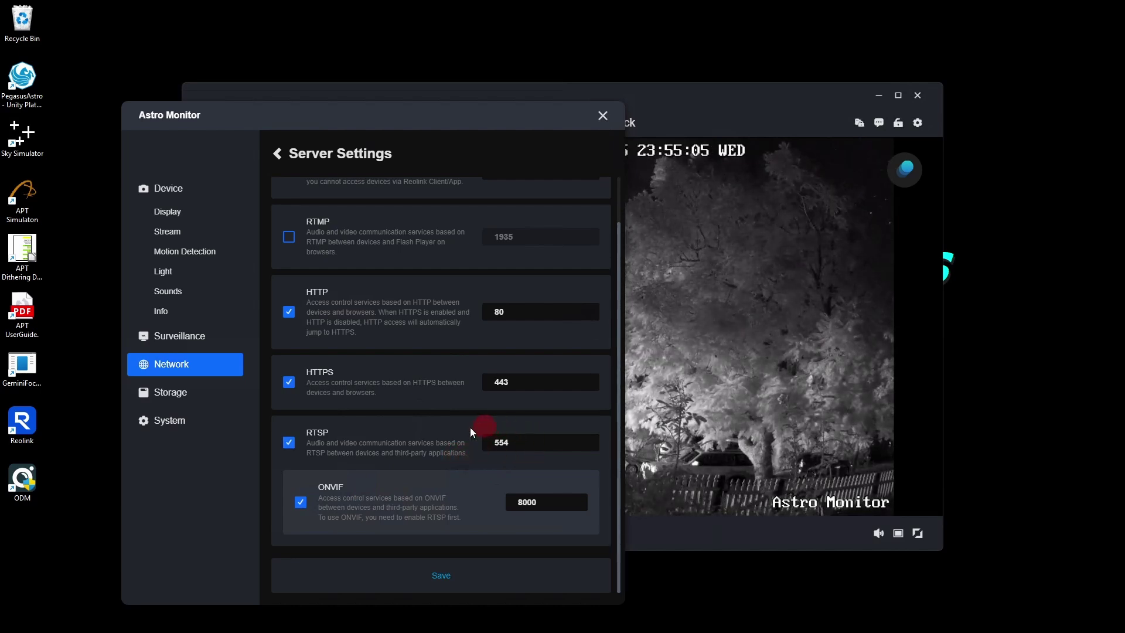
pyautogui.scroll(2, 518, 457)
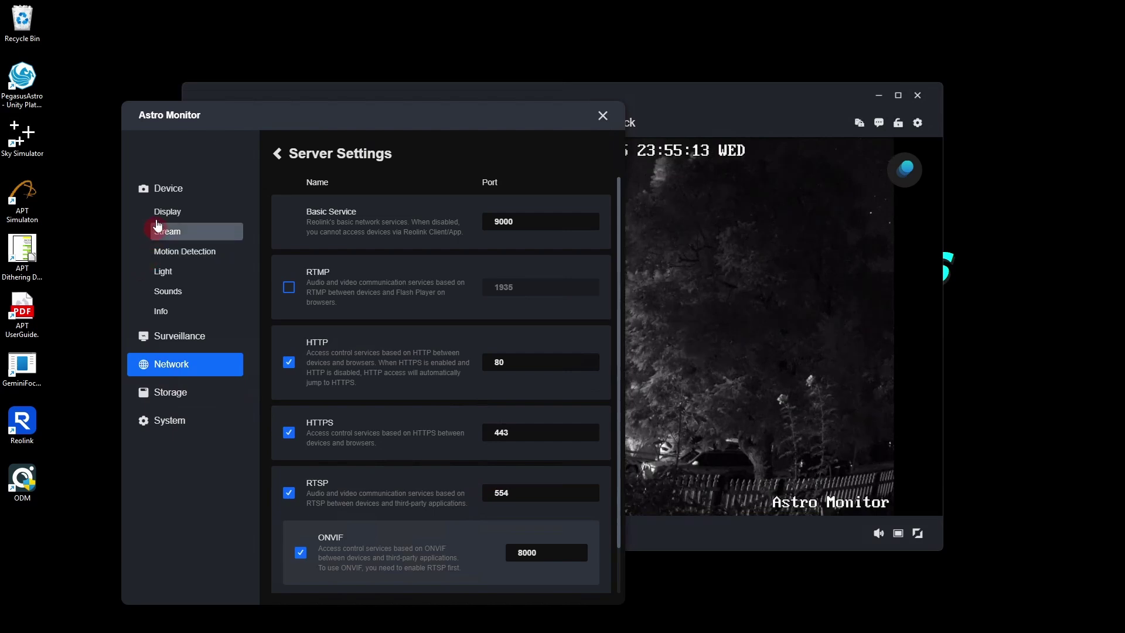
pyautogui.click(160, 191)
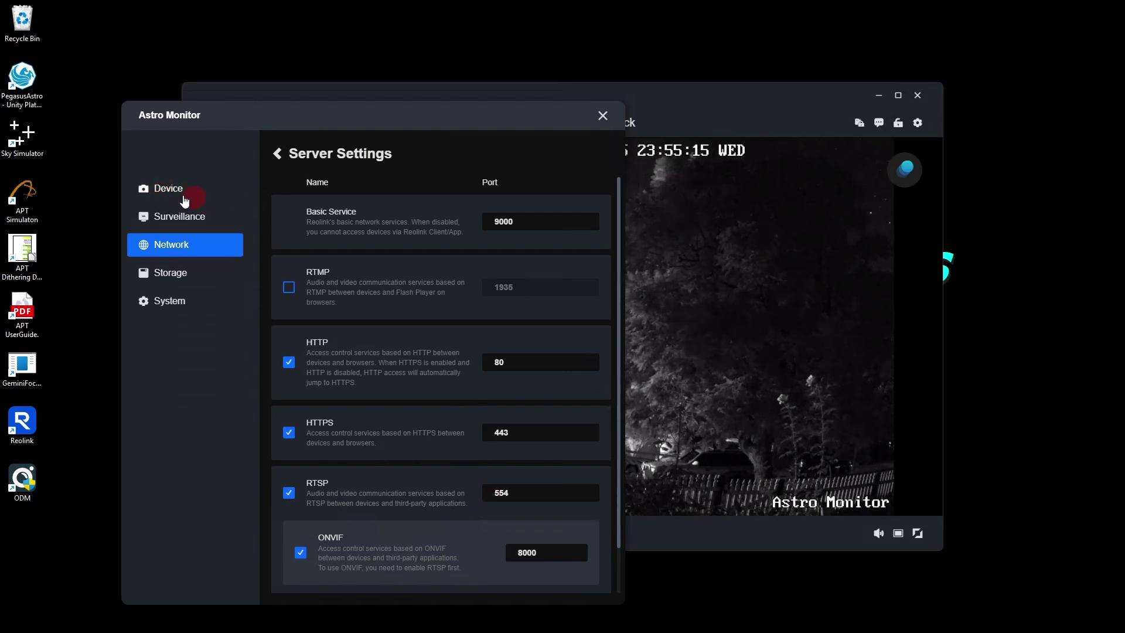
pyautogui.click(176, 191)
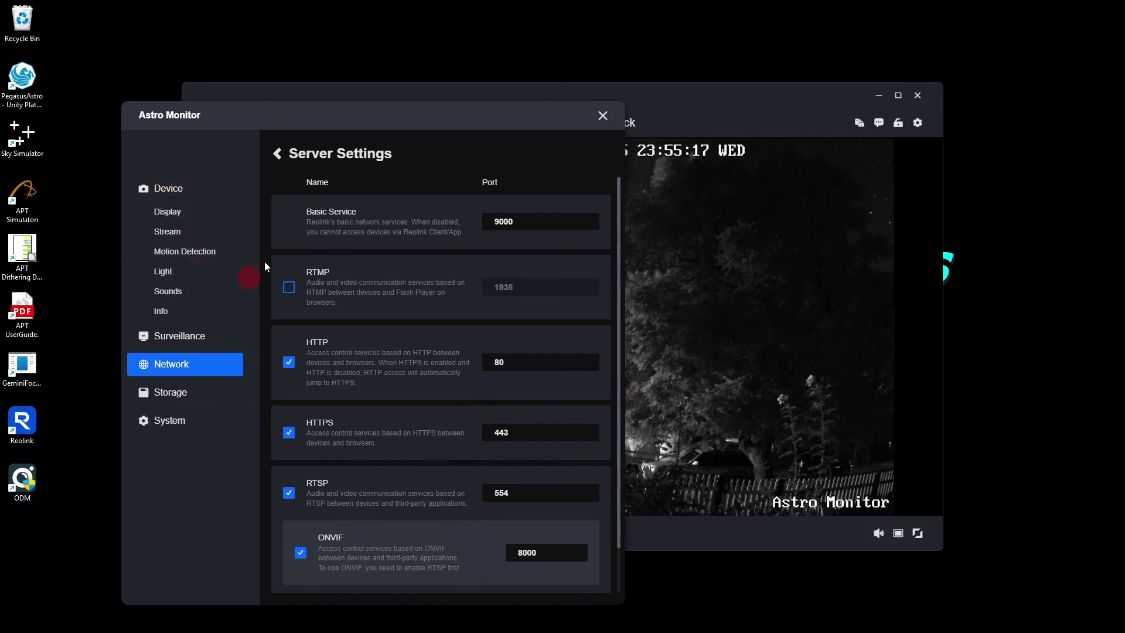
pyautogui.click(289, 492)
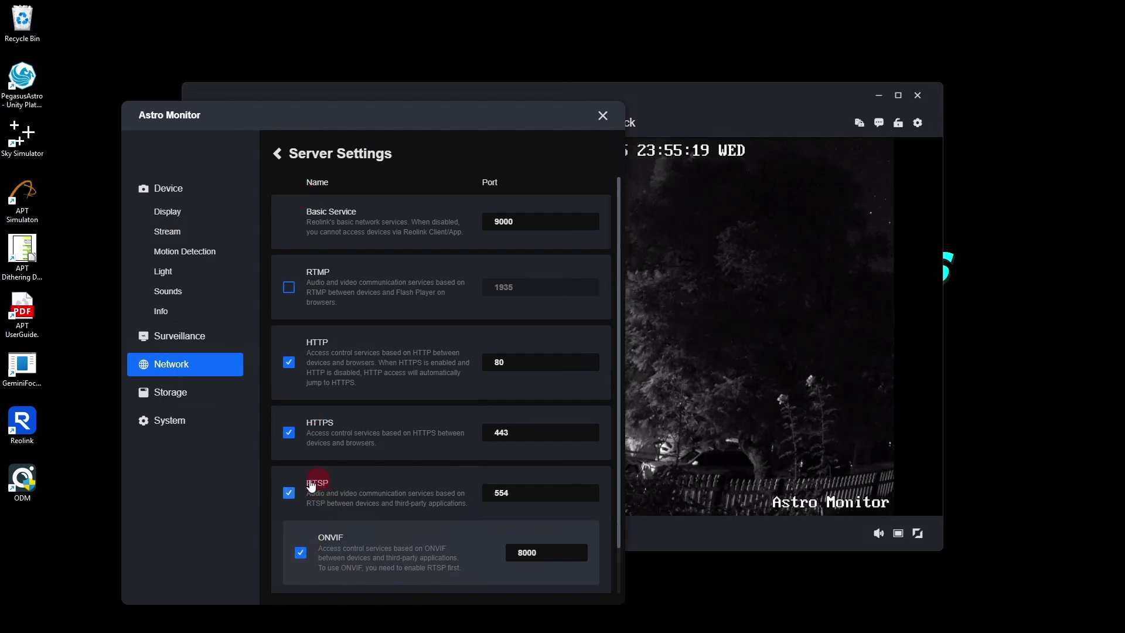
pyautogui.click(289, 492)
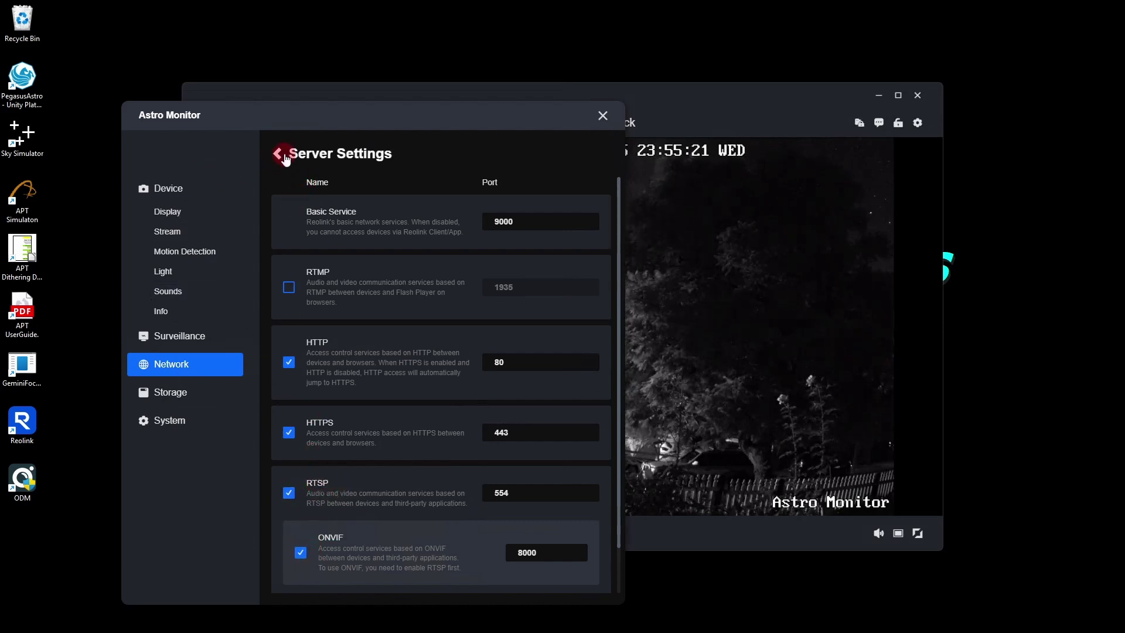
pyautogui.click(279, 154)
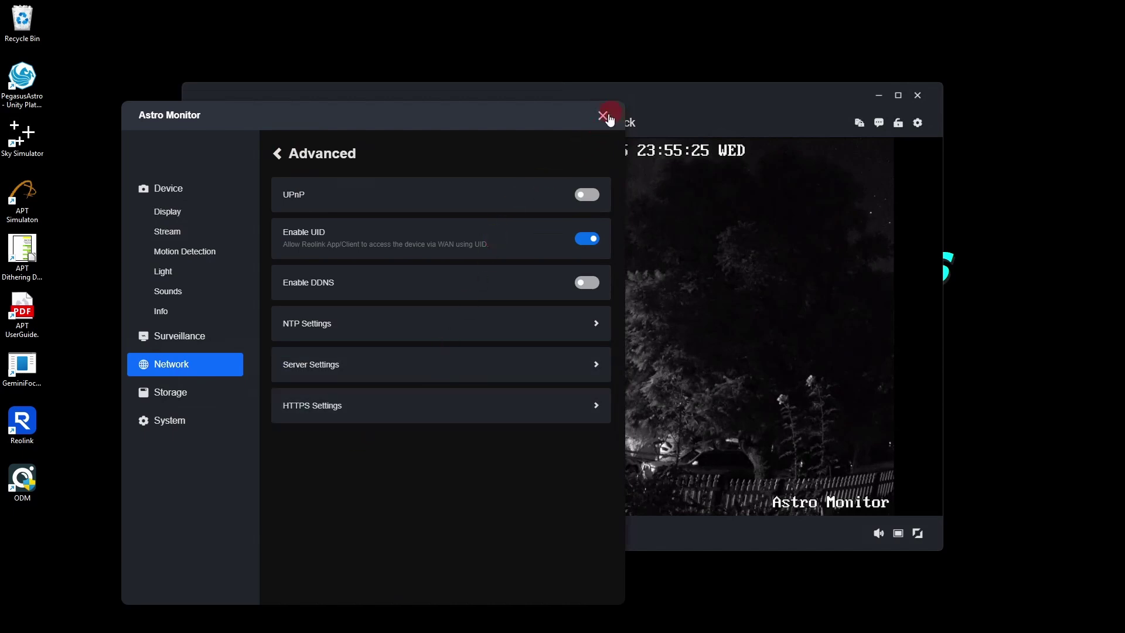
pyautogui.click(603, 116)
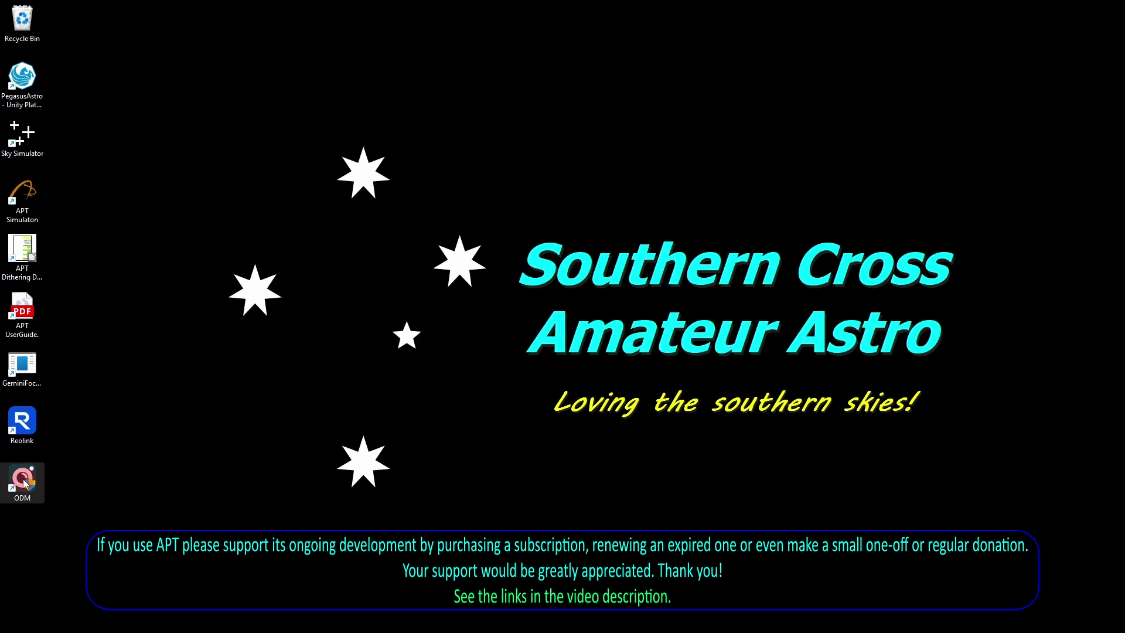
# Launch ONVIF Device Manager from its desktop icon
pyautogui.doubleClick(24, 484)
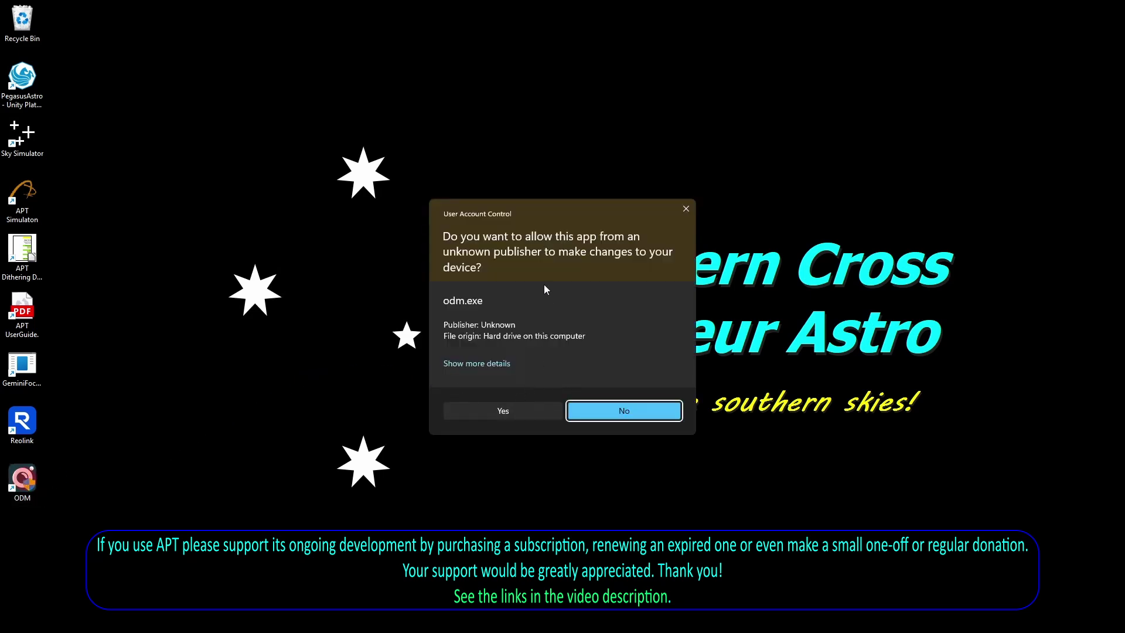
# Allow ODM through User Account Control and maximize its window
pyautogui.click(502, 413)
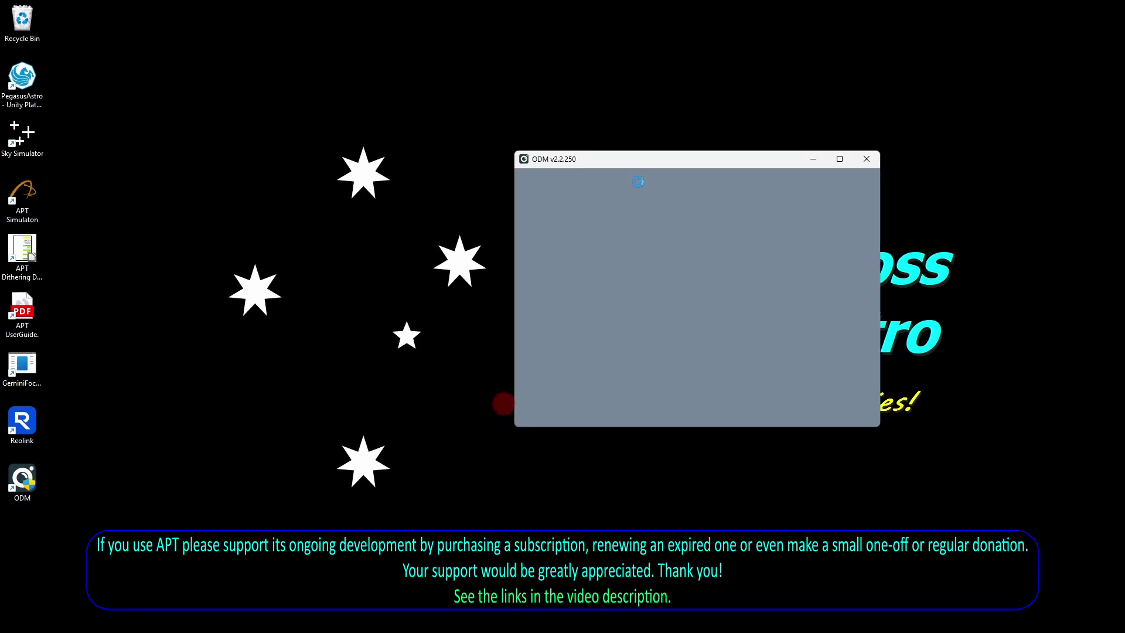
pyautogui.moveTo(659, 155); pyautogui.dragTo(492, 150)
pyautogui.doubleClick(536, 147)
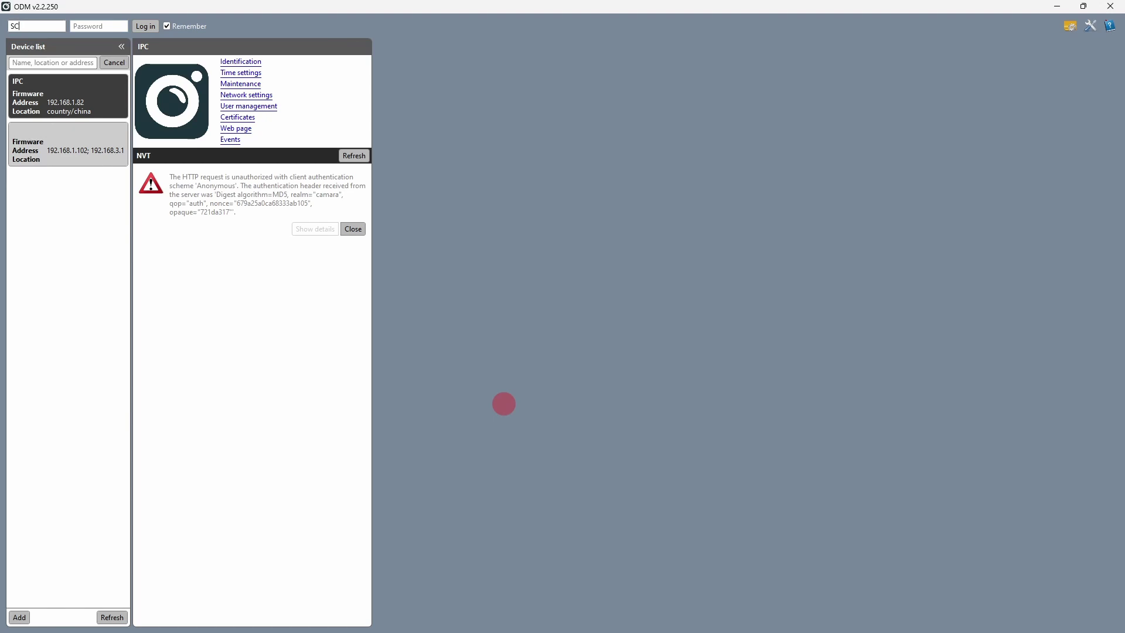
# Enter the camera user's password in the login field, correcting a typo
pyautogui.press('Tab')
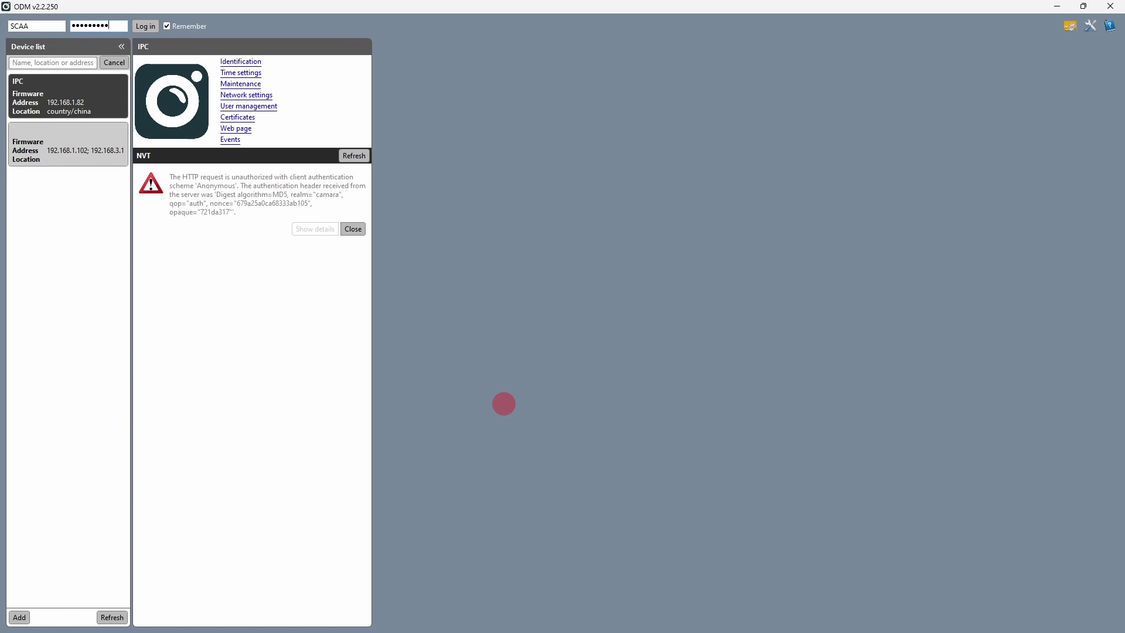
# Log in to the Astro Monitor camera in ODM, view its live video, then open Maintenance
pyautogui.click(144, 28)
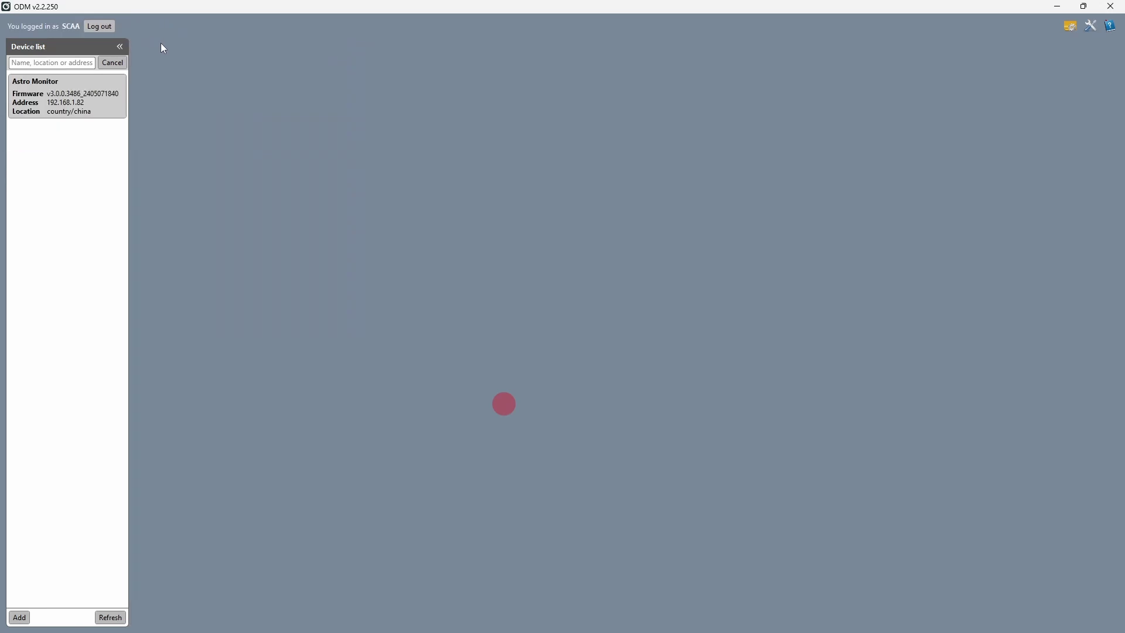
pyautogui.click(104, 101)
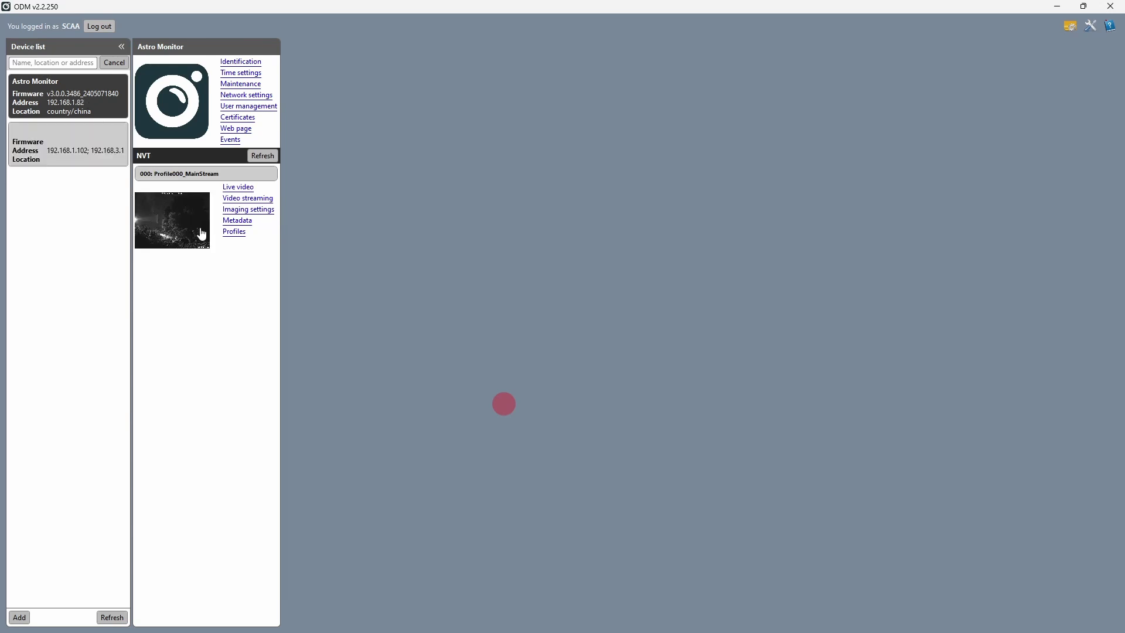
pyautogui.click(238, 187)
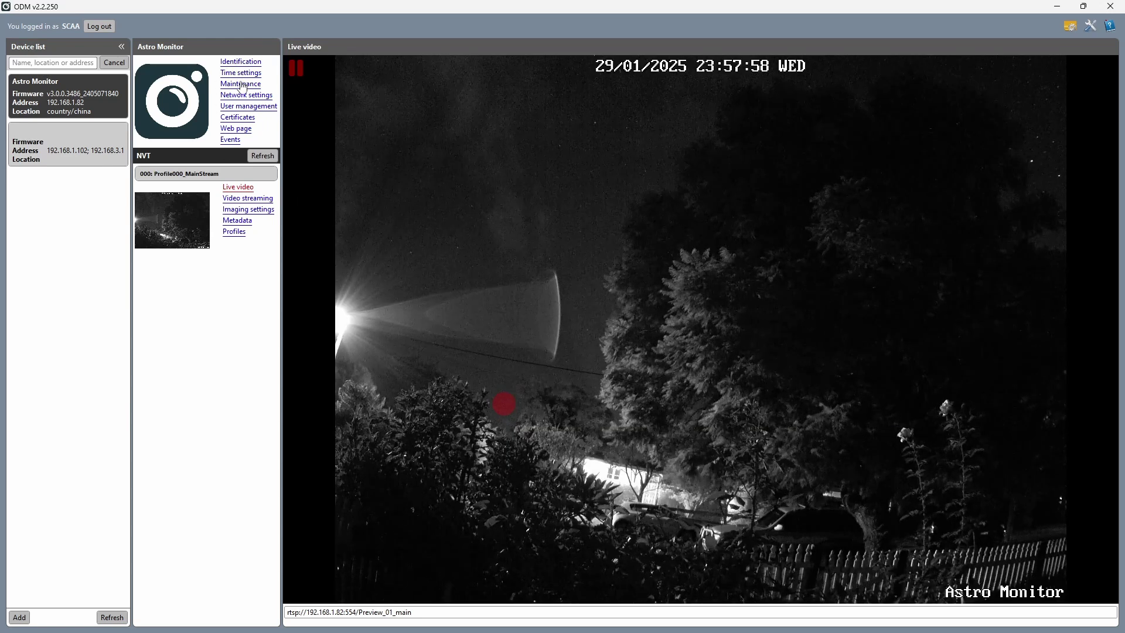
pyautogui.click(242, 85)
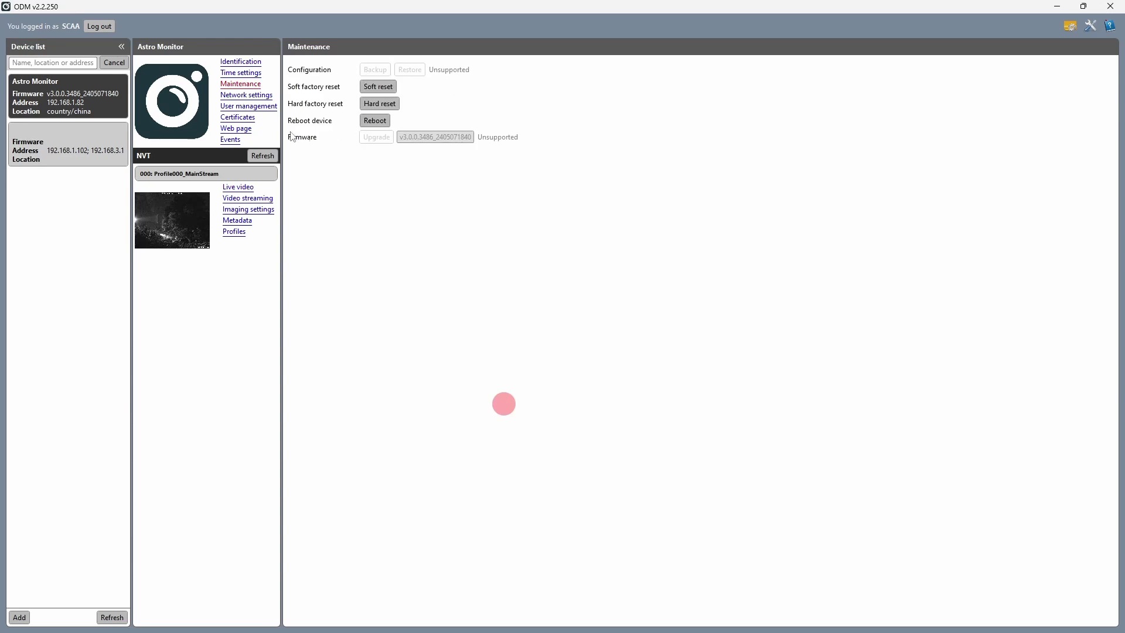
pyautogui.click(248, 96)
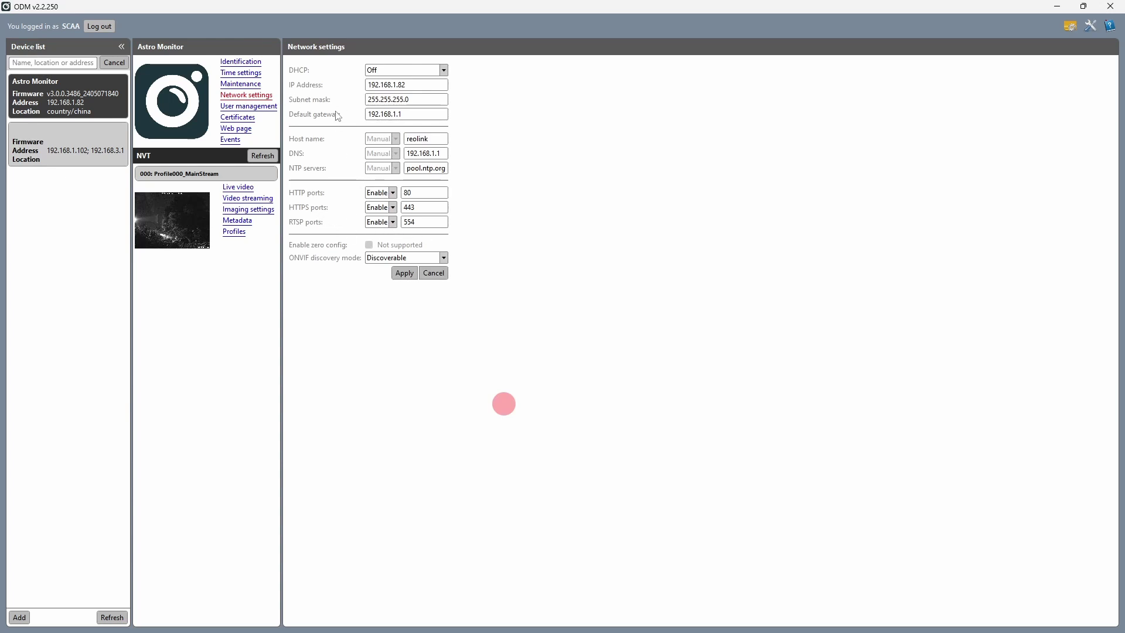
pyautogui.click(242, 109)
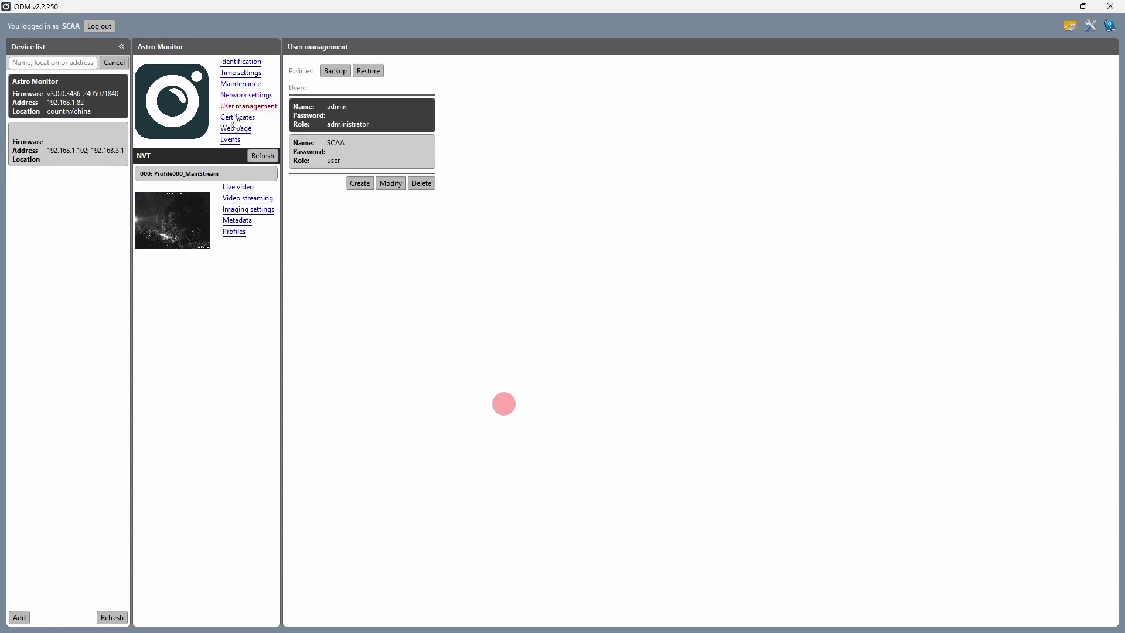
pyautogui.click(346, 159)
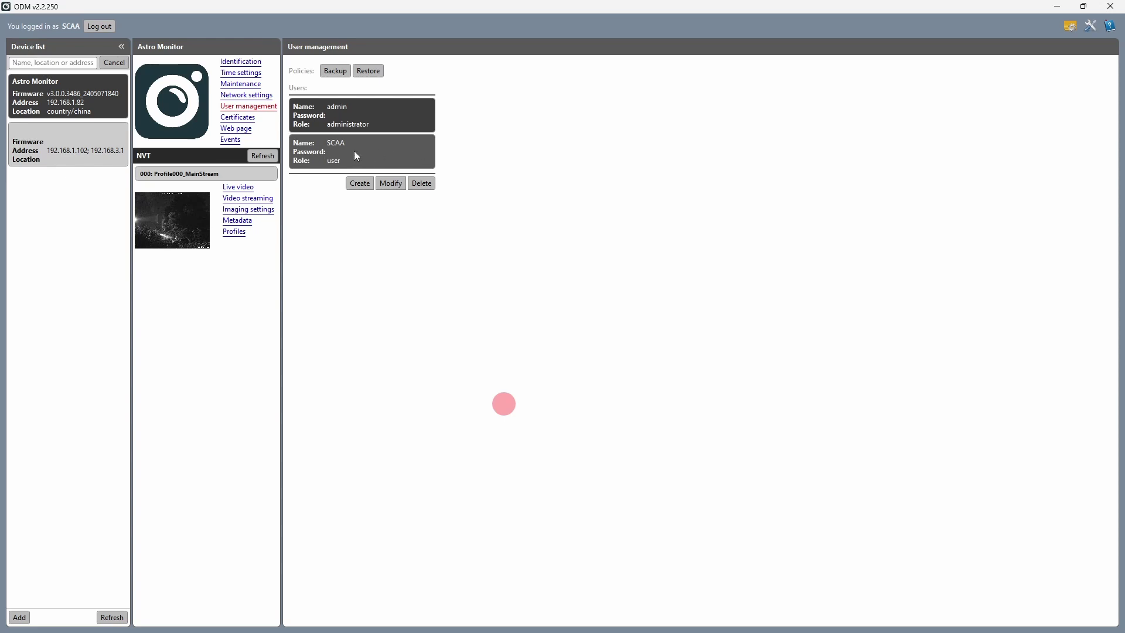
pyautogui.click(236, 84)
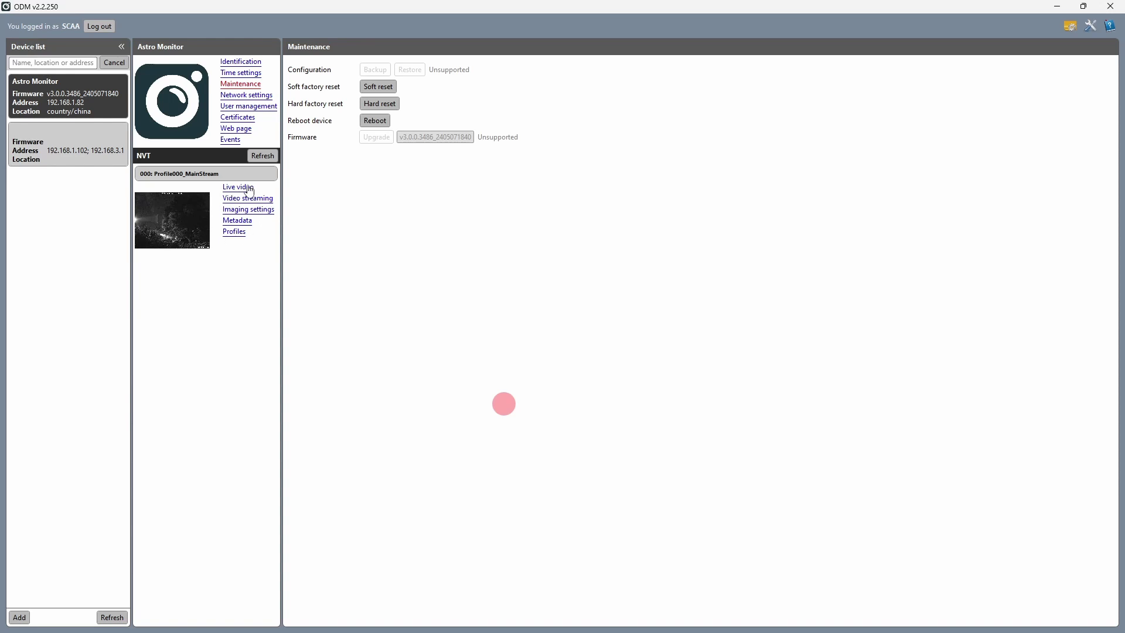
# Show the Astro Monitor's live video, select the start of its RTSP stream address, then log out
pyautogui.click(248, 189)
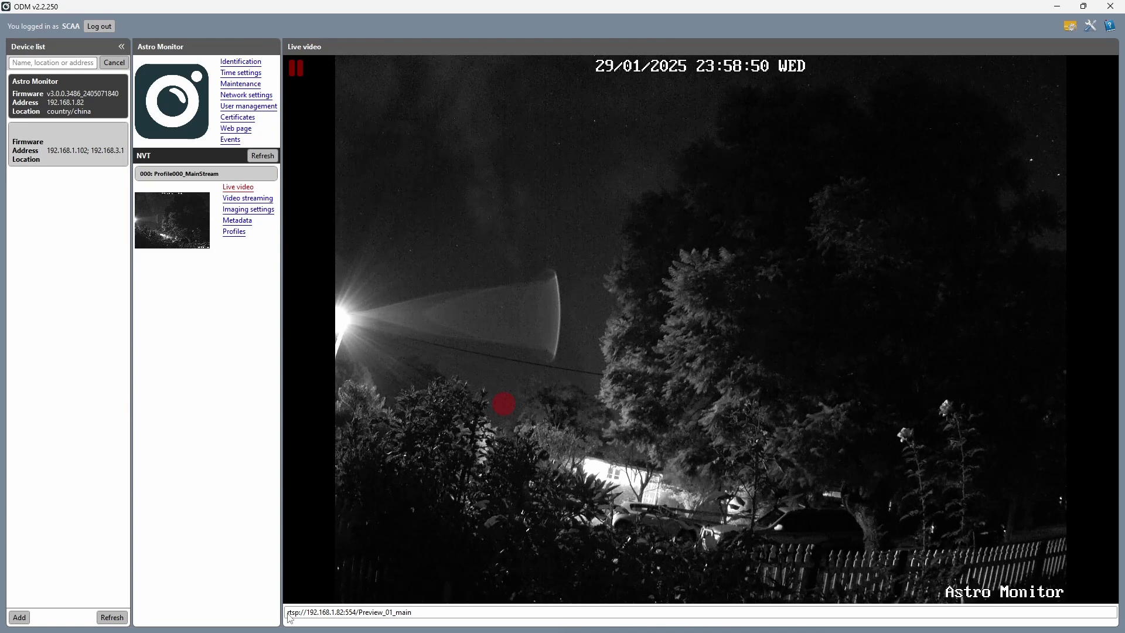
pyautogui.moveTo(288, 612); pyautogui.dragTo(352, 612)
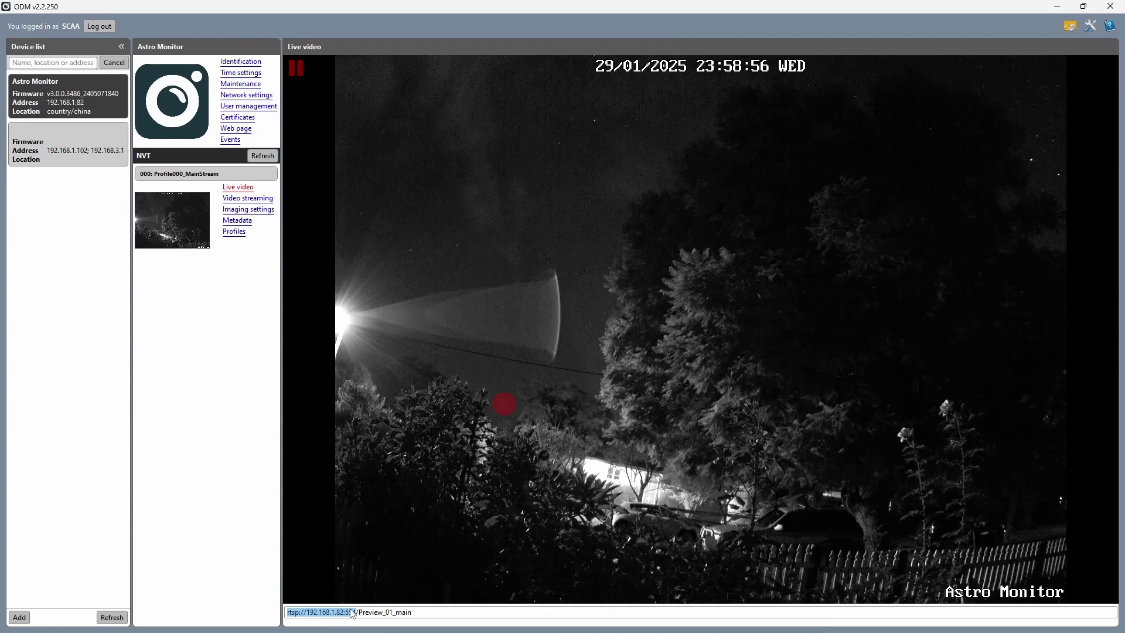
pyautogui.click(201, 421)
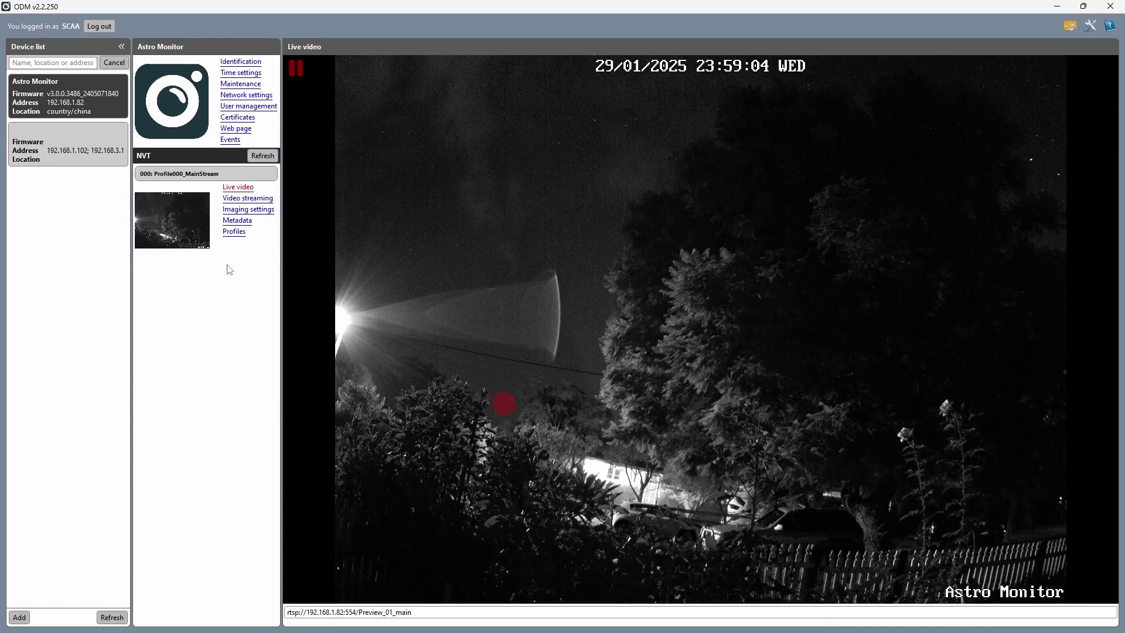
pyautogui.click(99, 26)
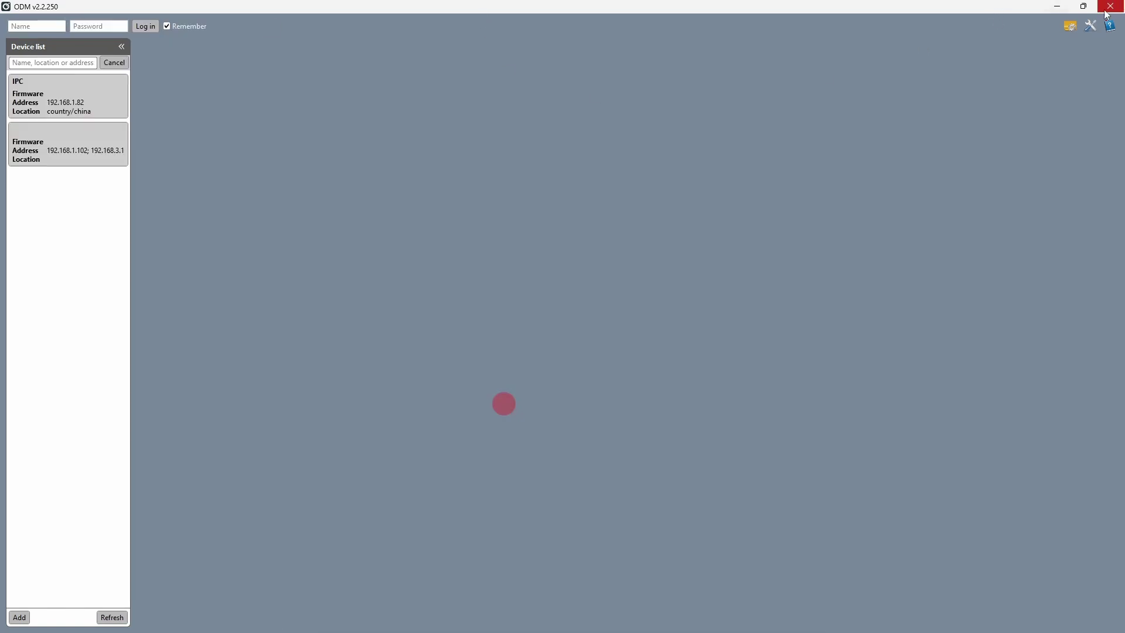
# Close the ODM window
pyautogui.click(1110, 6)
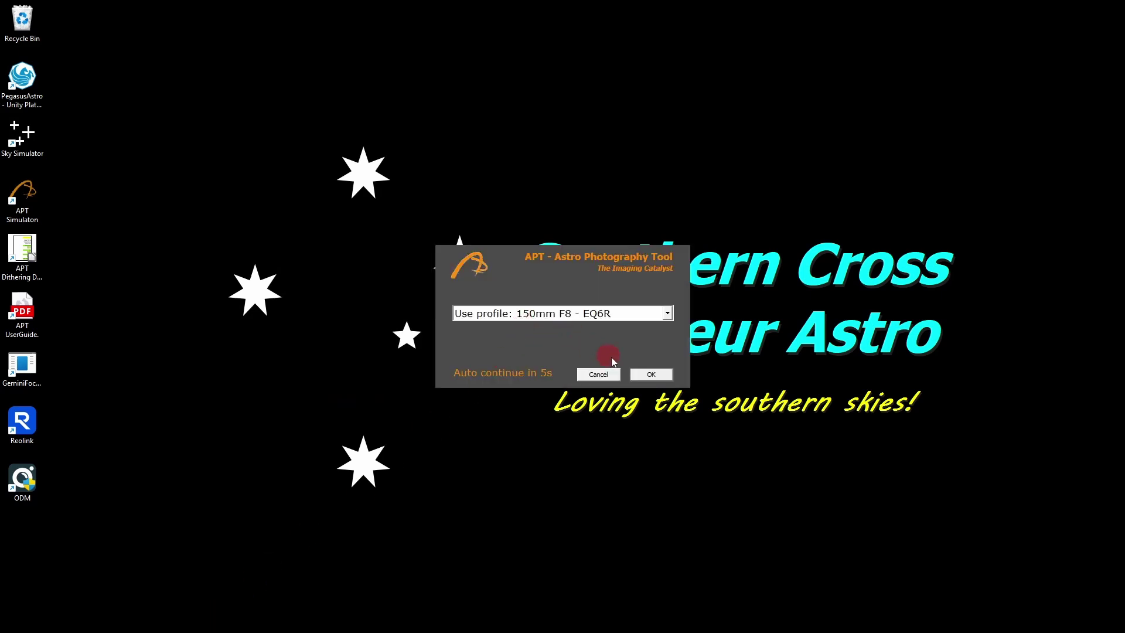
# Load the 150mm F8 - EQ6R profile, open Web Cameras Settings from the Gear tab, and choose IP Camera
pyautogui.click(663, 371)
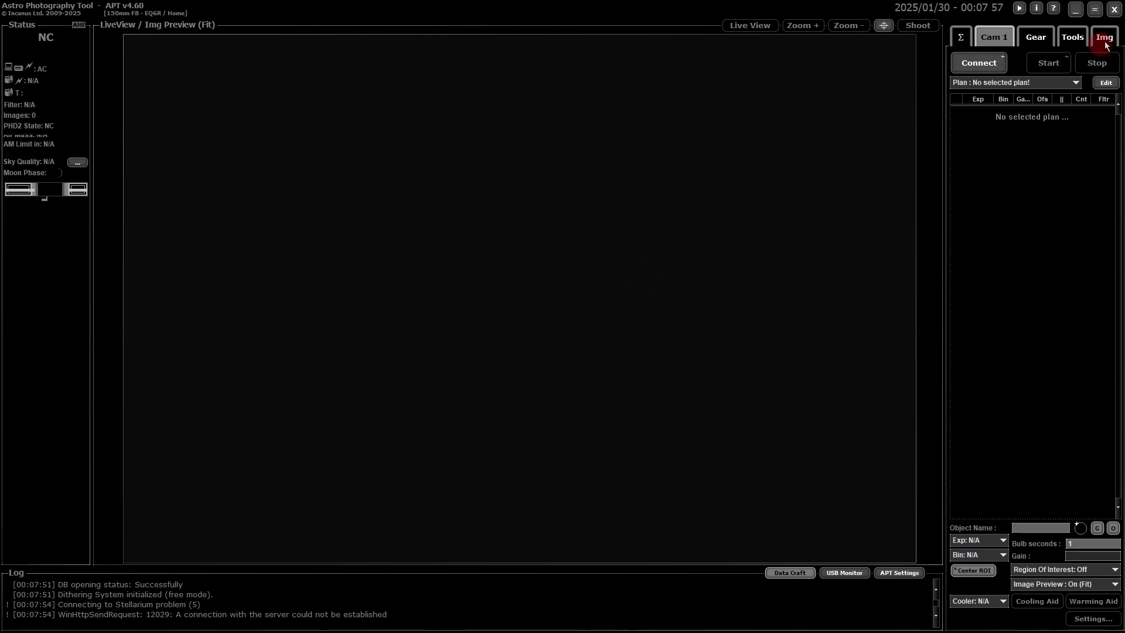
pyautogui.click(1043, 43)
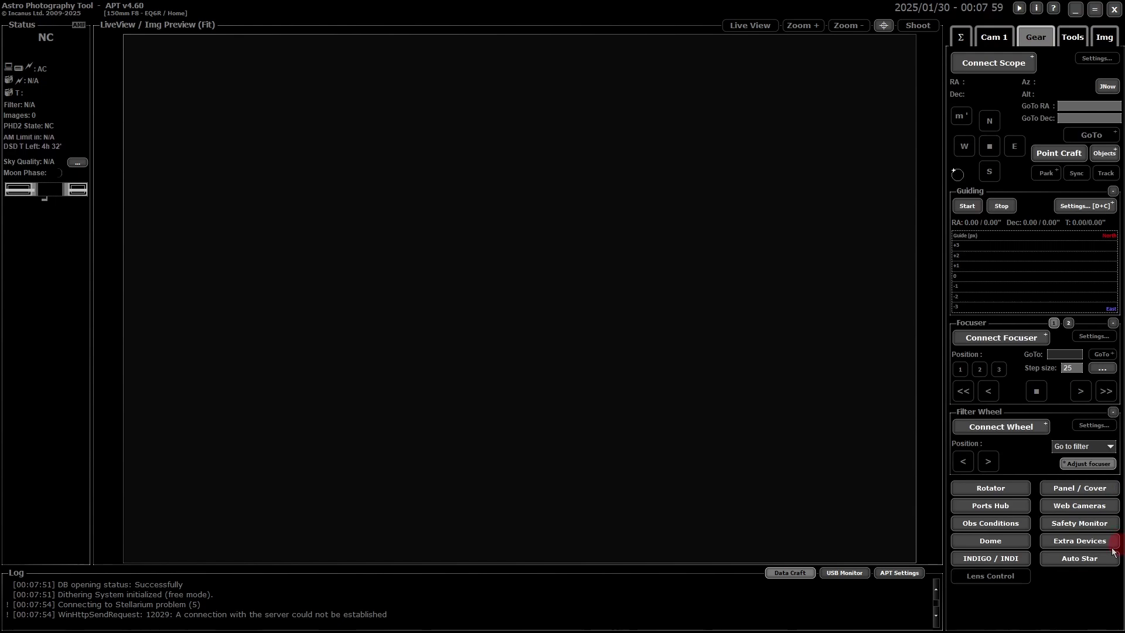
pyautogui.click(1081, 507)
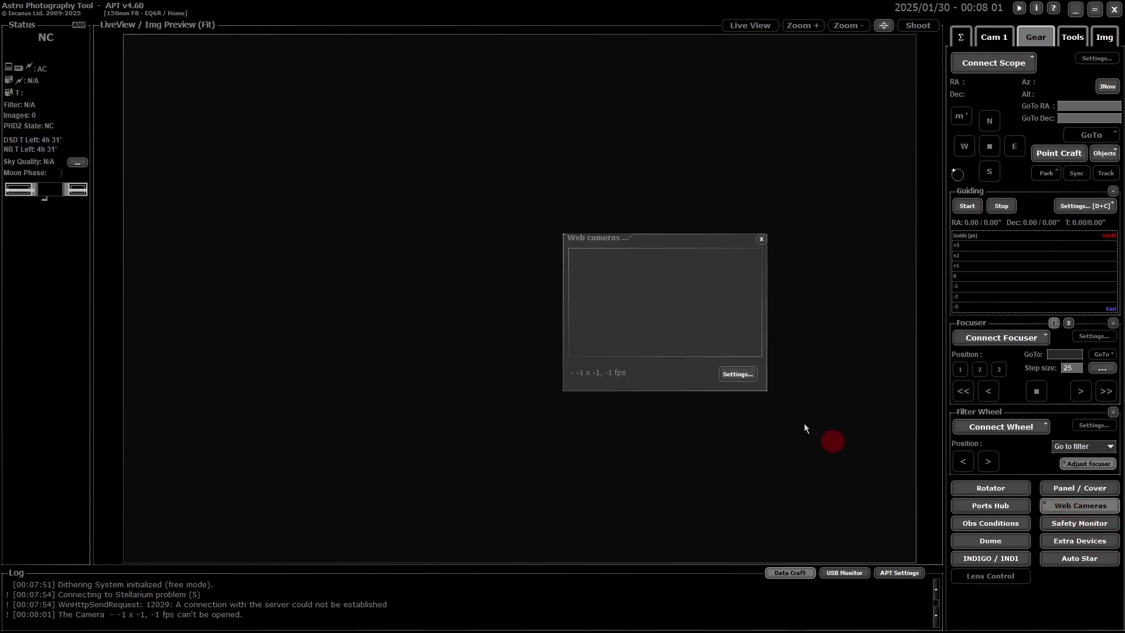
pyautogui.click(740, 373)
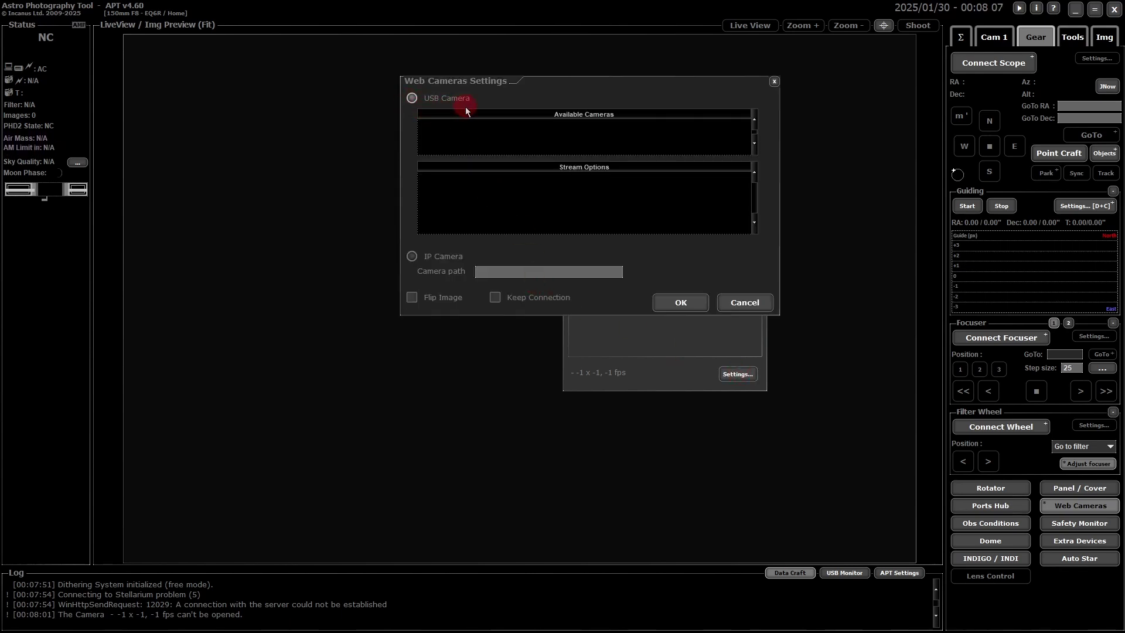
pyautogui.click(411, 255)
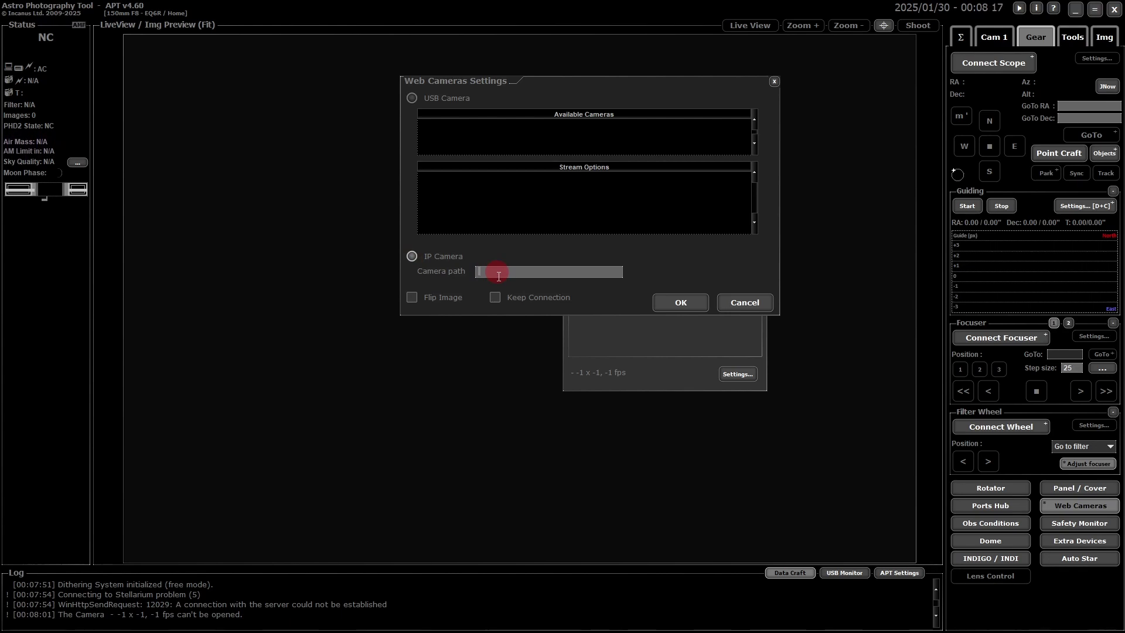
# Paste rtsp://192.168.1.82:554 as the camera path and place the cursor right after rtsp://
pyautogui.write('rtsp://192.168.1.82:554')
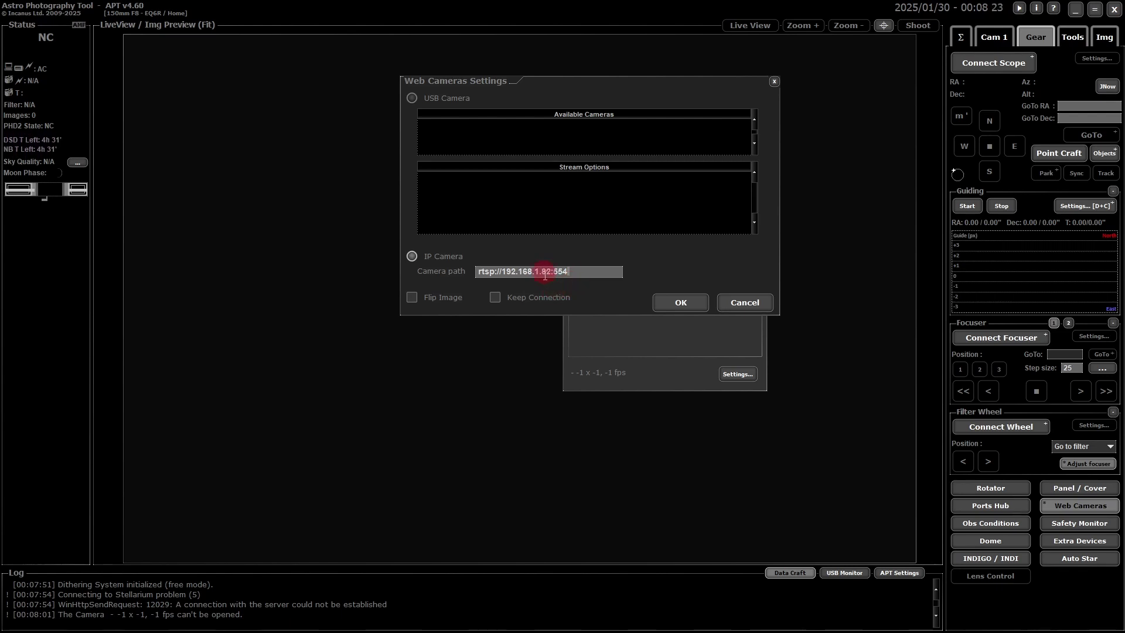
pyautogui.moveTo(545, 276)
pyautogui.mouseDown()
pyautogui.moveTo(514, 276)
pyautogui.moveTo(620, 275)
pyautogui.moveTo(468, 267)
pyautogui.moveTo(603, 270)
pyautogui.moveTo(501, 269)
pyautogui.moveTo(582, 290)
pyautogui.mouseUp()
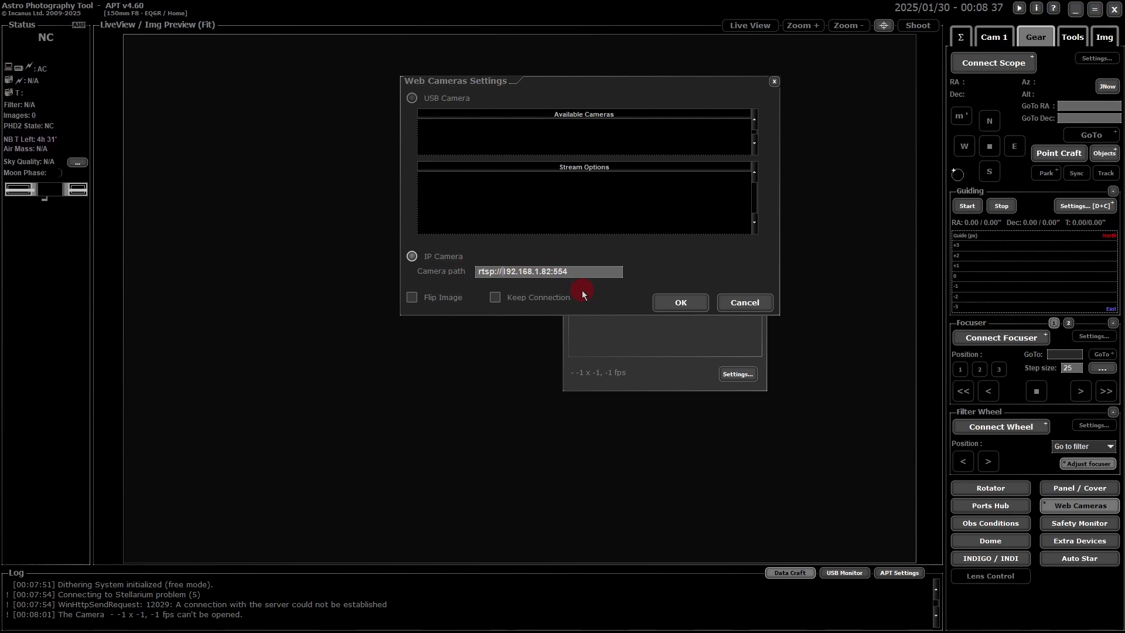
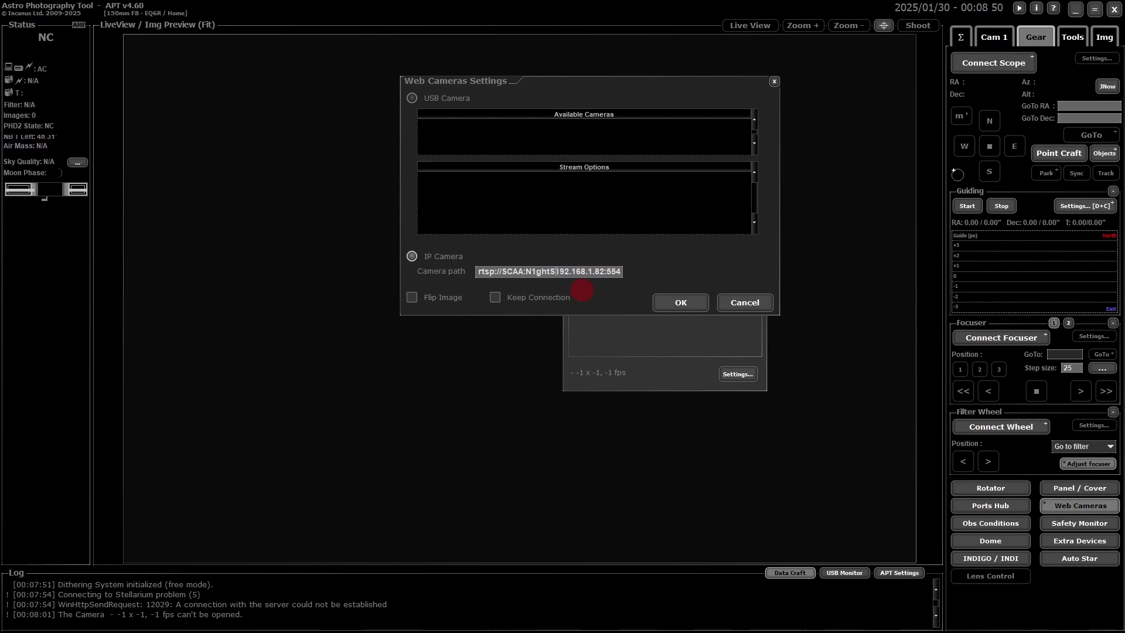
# Insert the camera's username and password into the RTSP path and apply it with OK
pyautogui.click(682, 303)
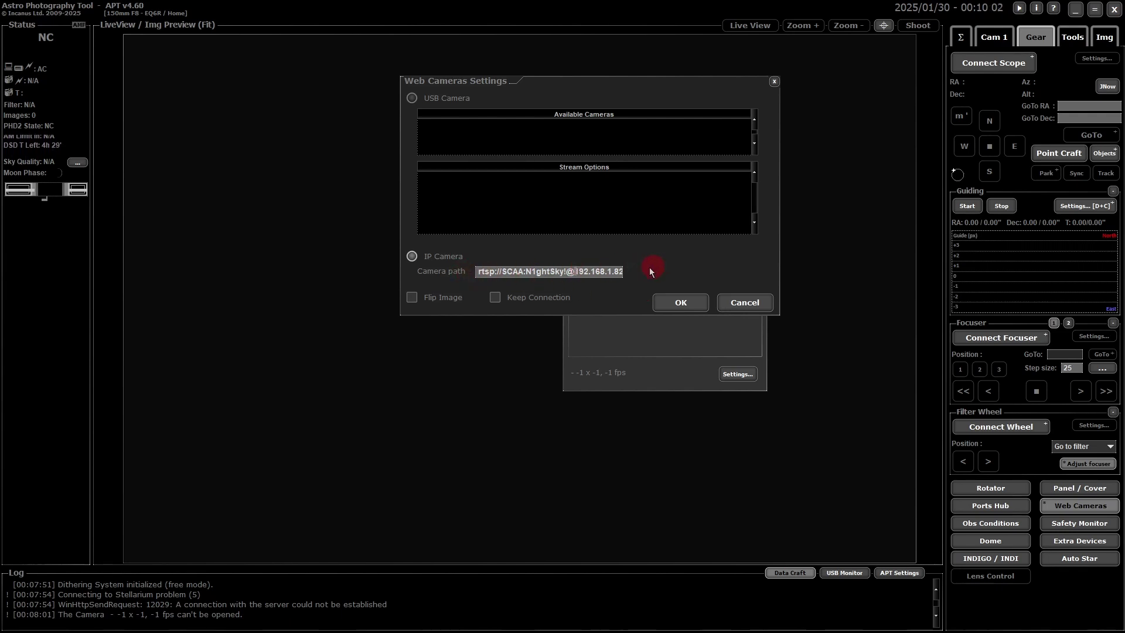
pyautogui.click(680, 303)
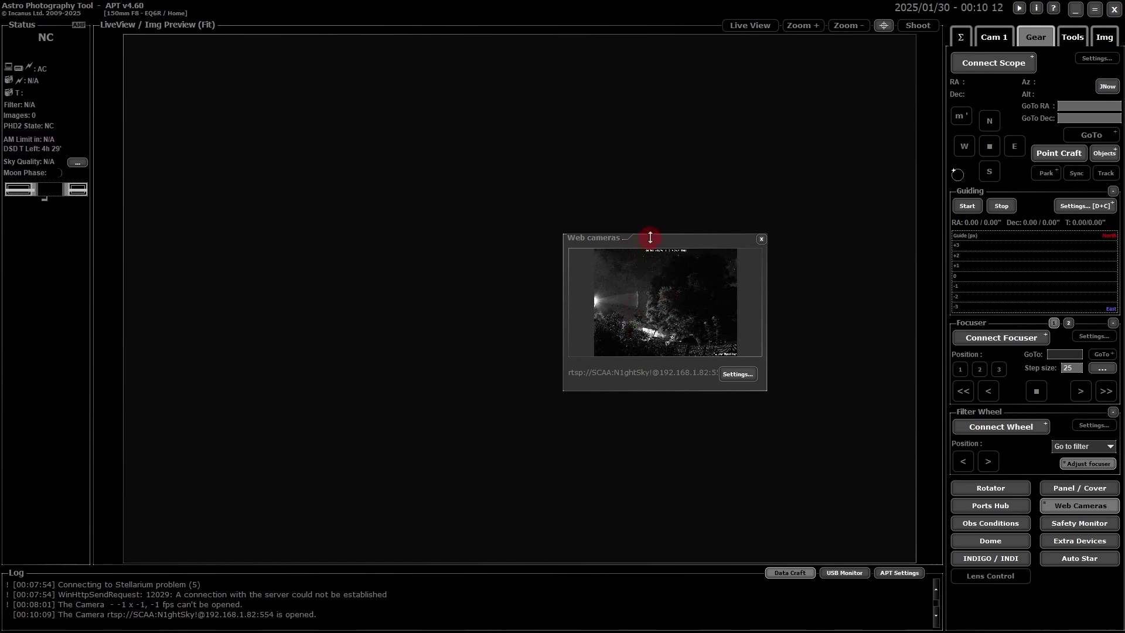
# Enlarge the Web cameras window by dragging its top, left, bottom and right edges outward
pyautogui.moveTo(650, 235); pyautogui.dragTo(590, 149)
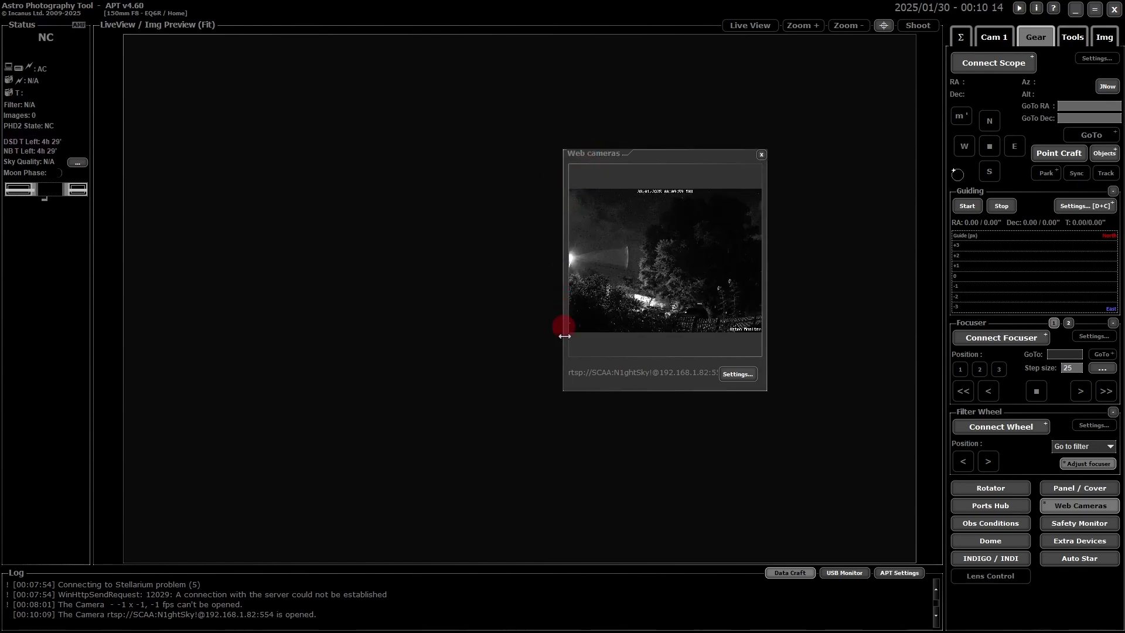
pyautogui.moveTo(564, 369); pyautogui.dragTo(293, 413)
pyautogui.moveTo(596, 392); pyautogui.dragTo(603, 495)
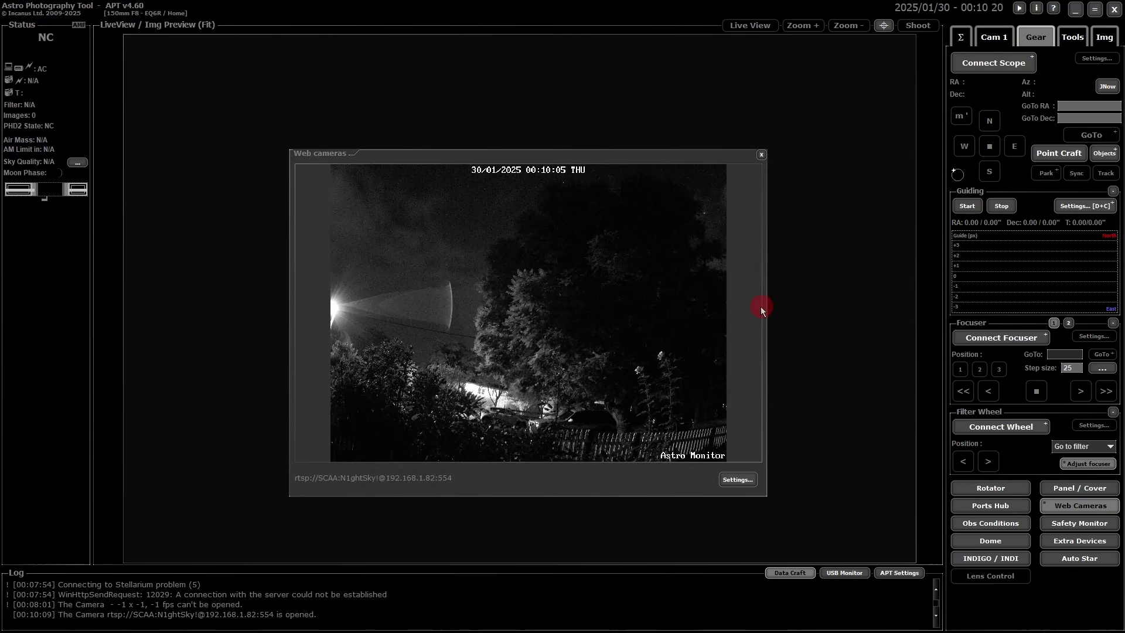
pyautogui.moveTo(765, 309); pyautogui.dragTo(828, 313)
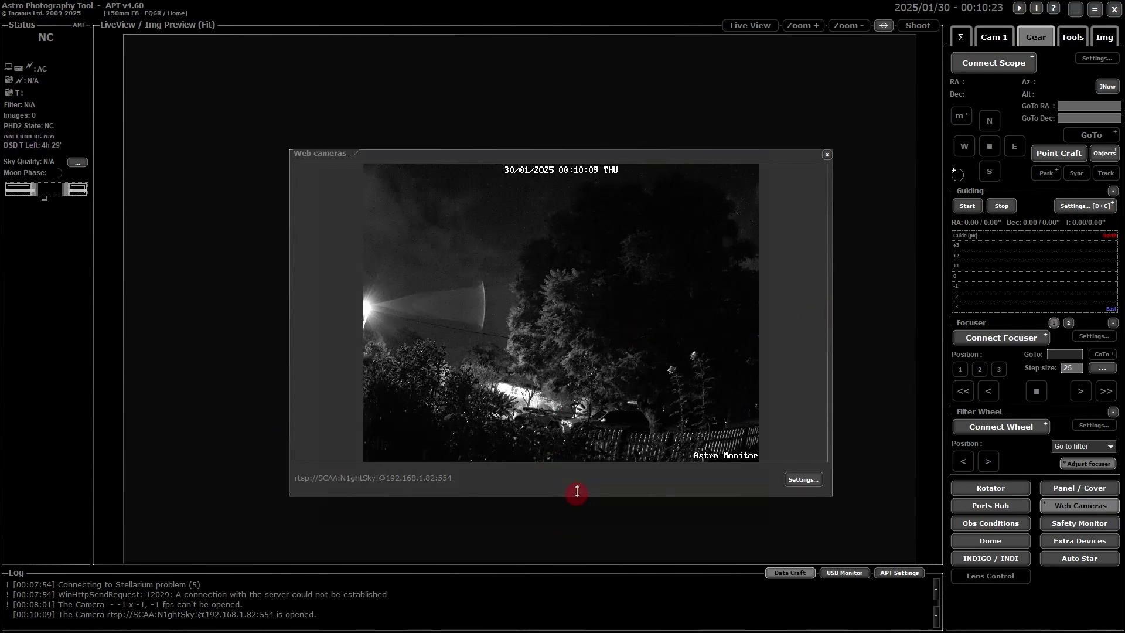
pyautogui.moveTo(576, 496); pyautogui.dragTo(583, 562)
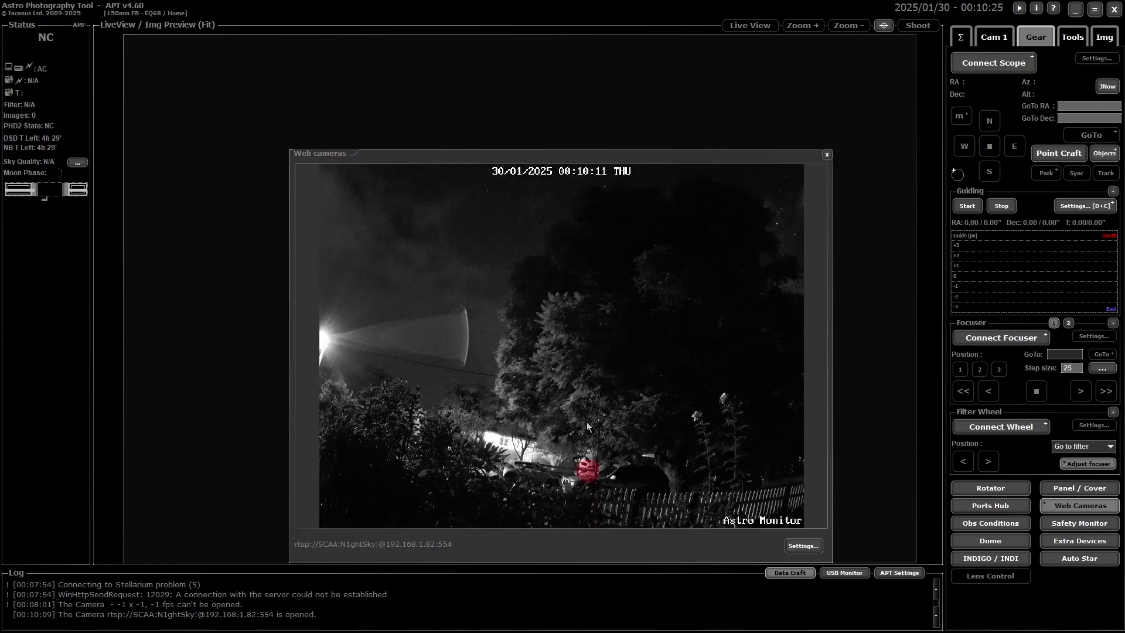
pyautogui.moveTo(594, 150); pyautogui.dragTo(595, 127)
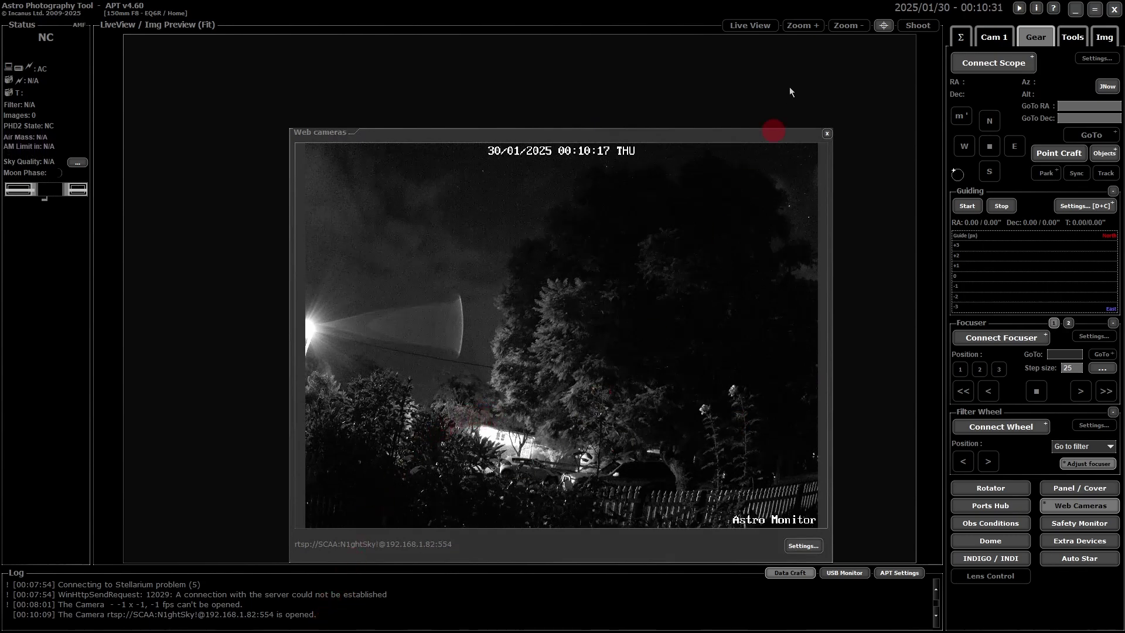
# Reopen Web Cameras and enable Keep Connection in its settings
pyautogui.click(826, 134)
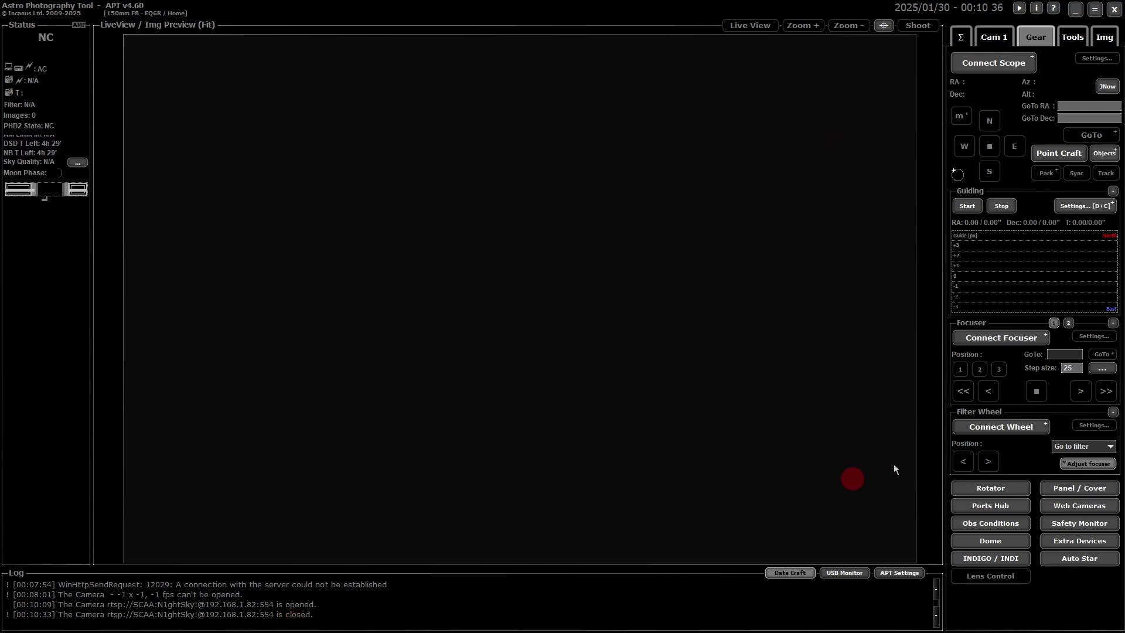
pyautogui.click(1078, 505)
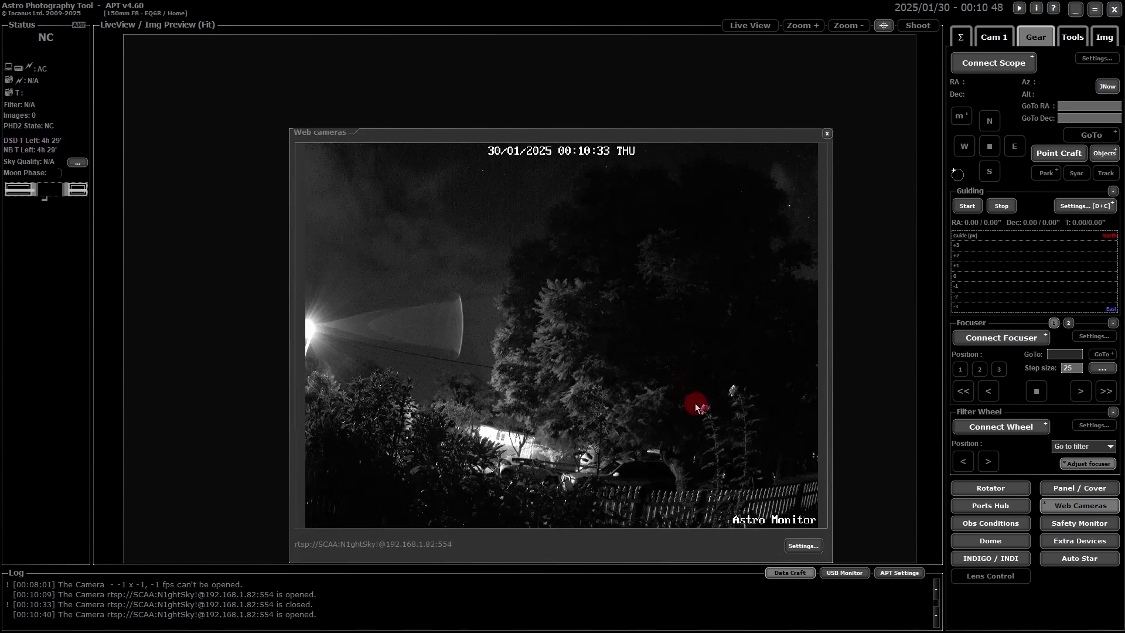
pyautogui.click(801, 545)
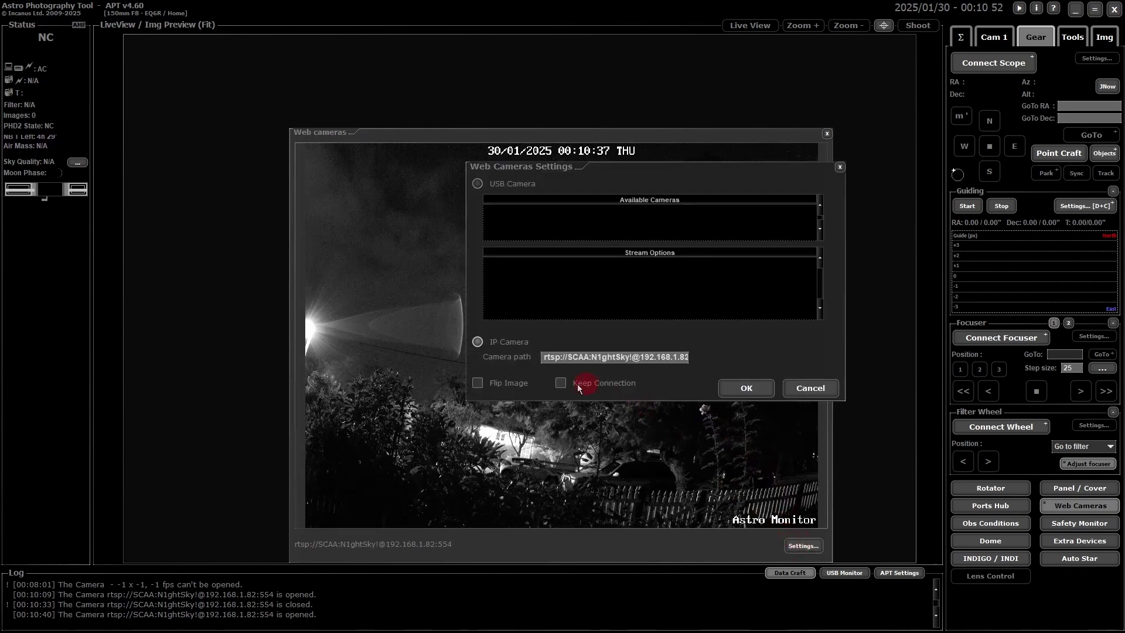
pyautogui.click(560, 383)
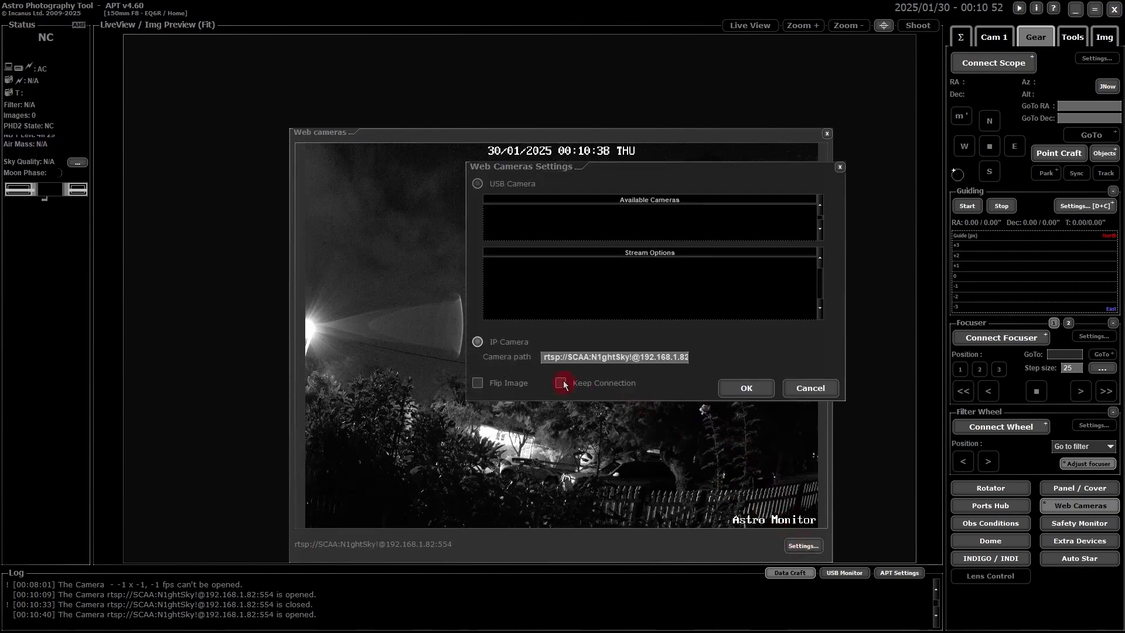
pyautogui.click(746, 388)
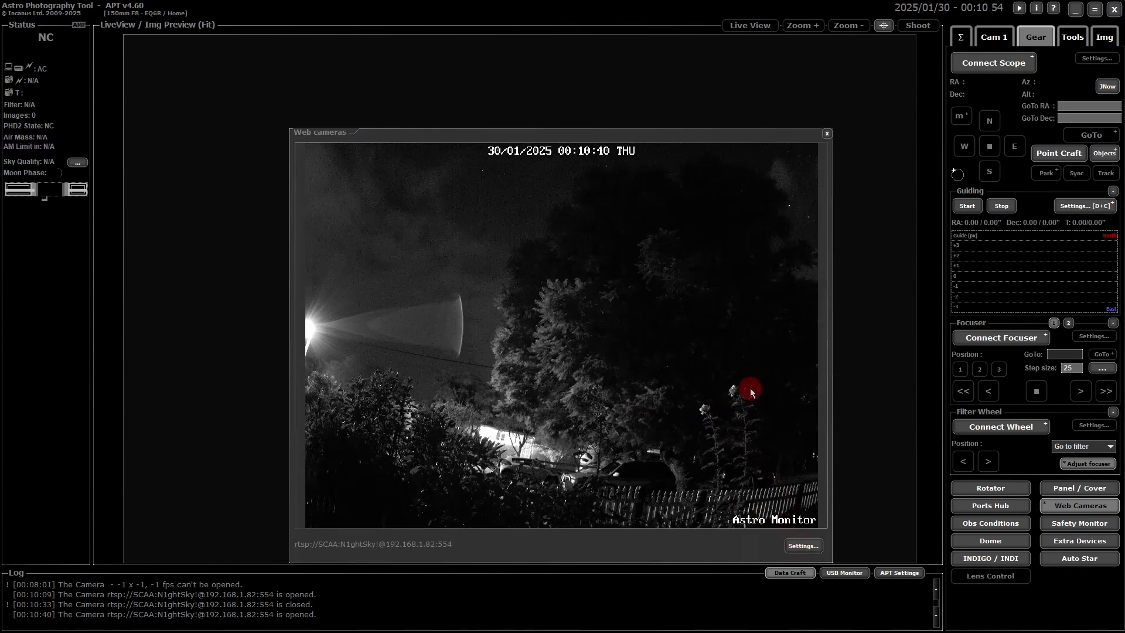
# Reopen the Web cameras window to check the night view stream, then close it
pyautogui.click(826, 134)
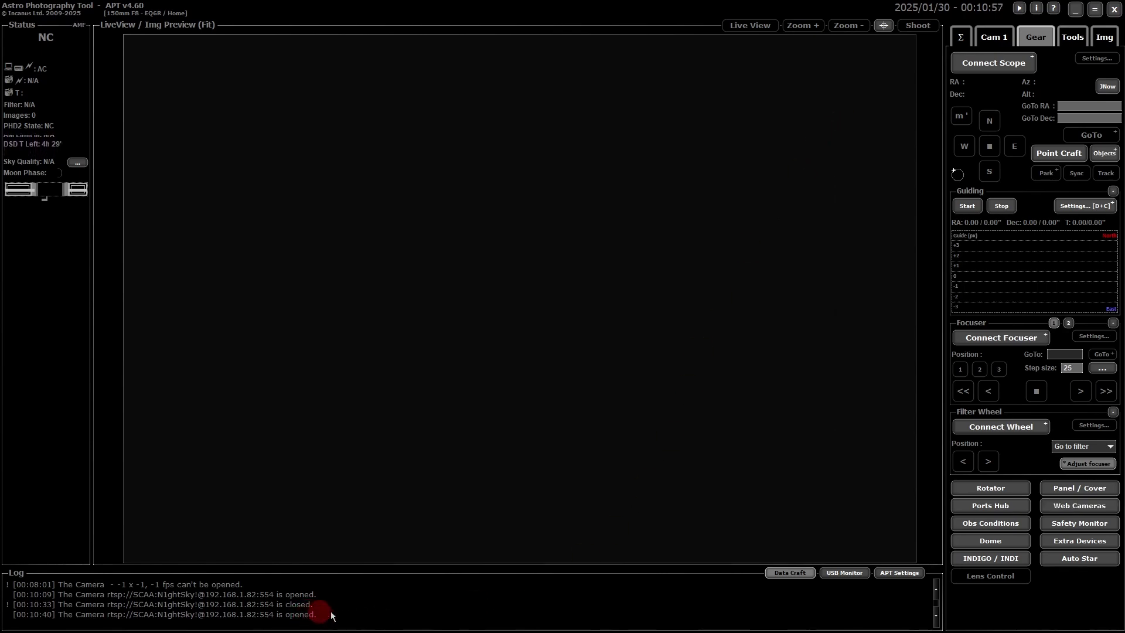
pyautogui.click(1071, 505)
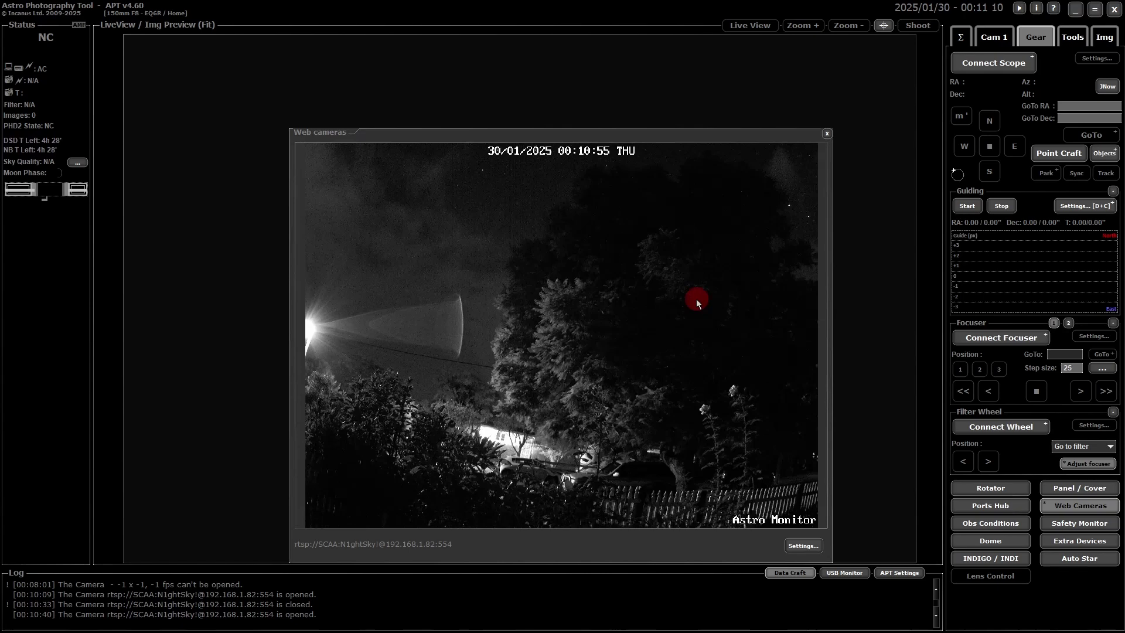
pyautogui.click(827, 133)
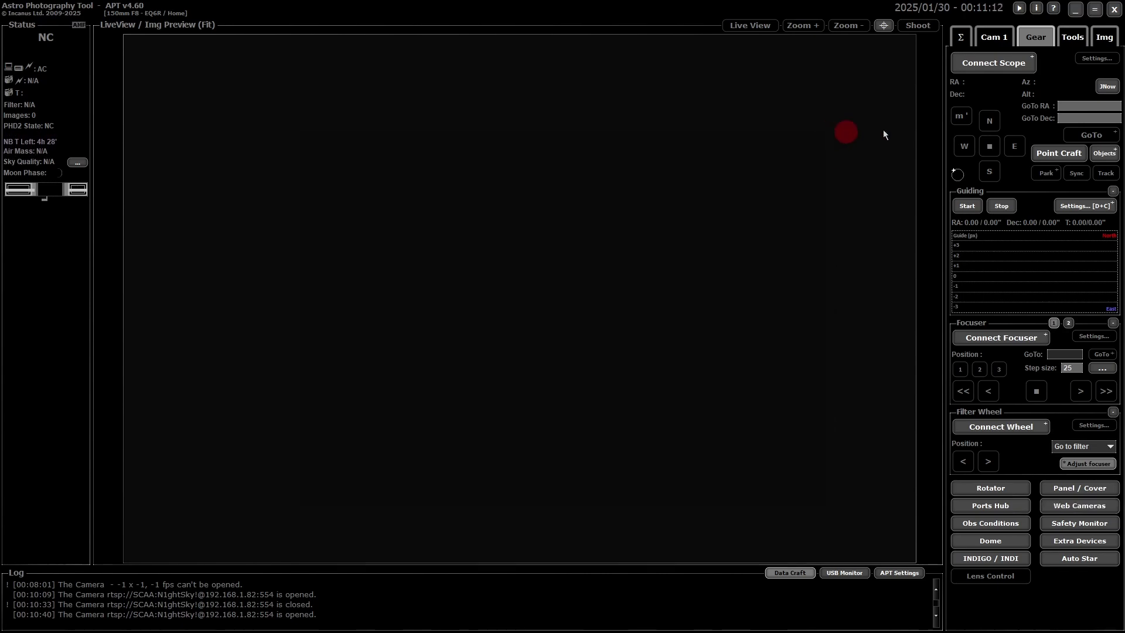
# Quit APT with confirmation, relaunch it from the taskbar, and accept the 150mm F8 - EQ6R profile
pyautogui.click(1116, 13)
pyautogui.click(681, 333)
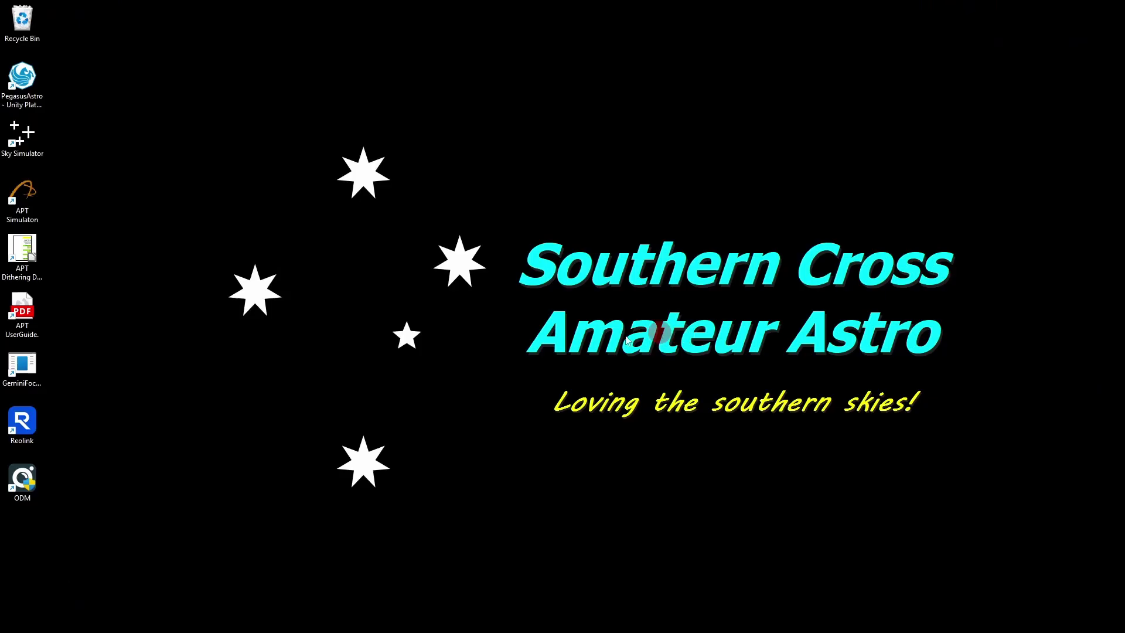
pyautogui.moveTo(308, 630)
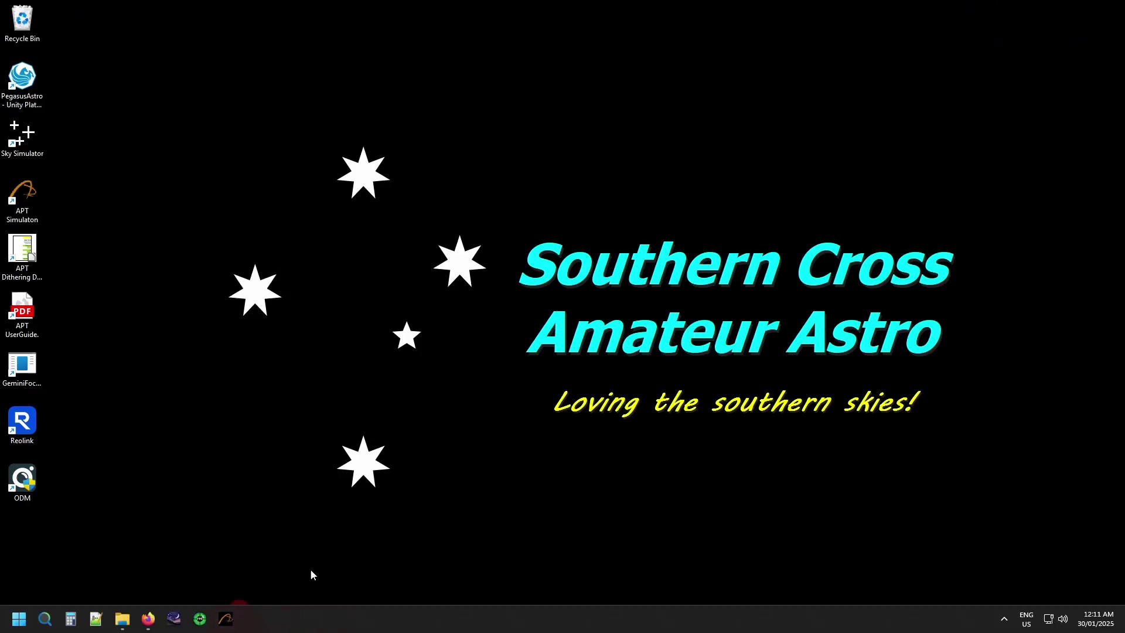
pyautogui.click(648, 371)
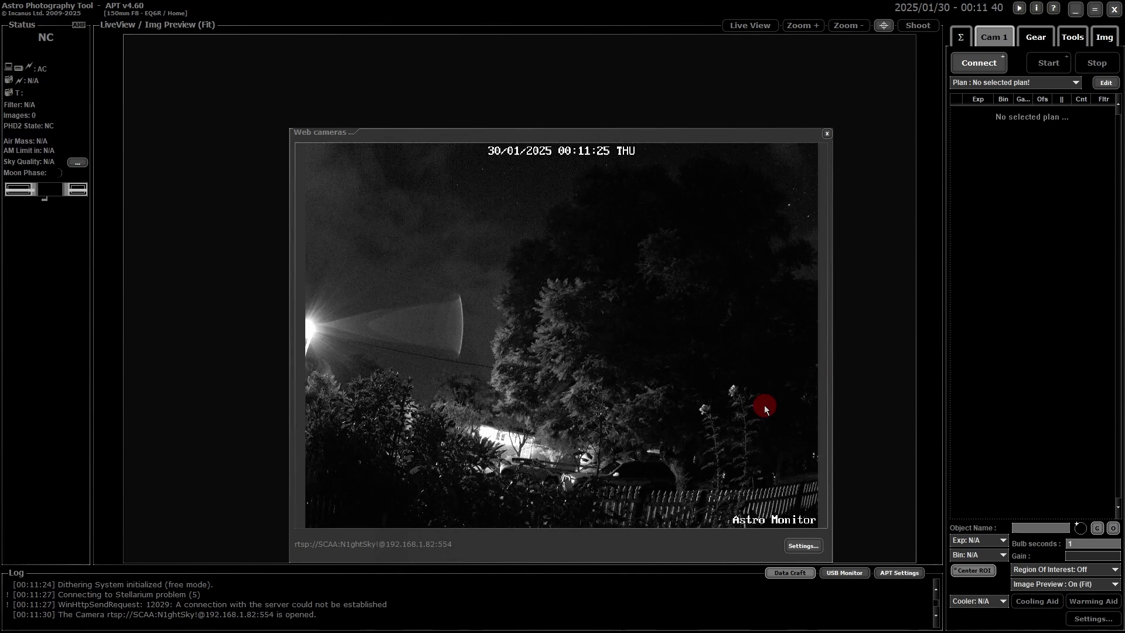
# Show the Gear tab, then open and close the Ports Hub control
pyautogui.click(1036, 39)
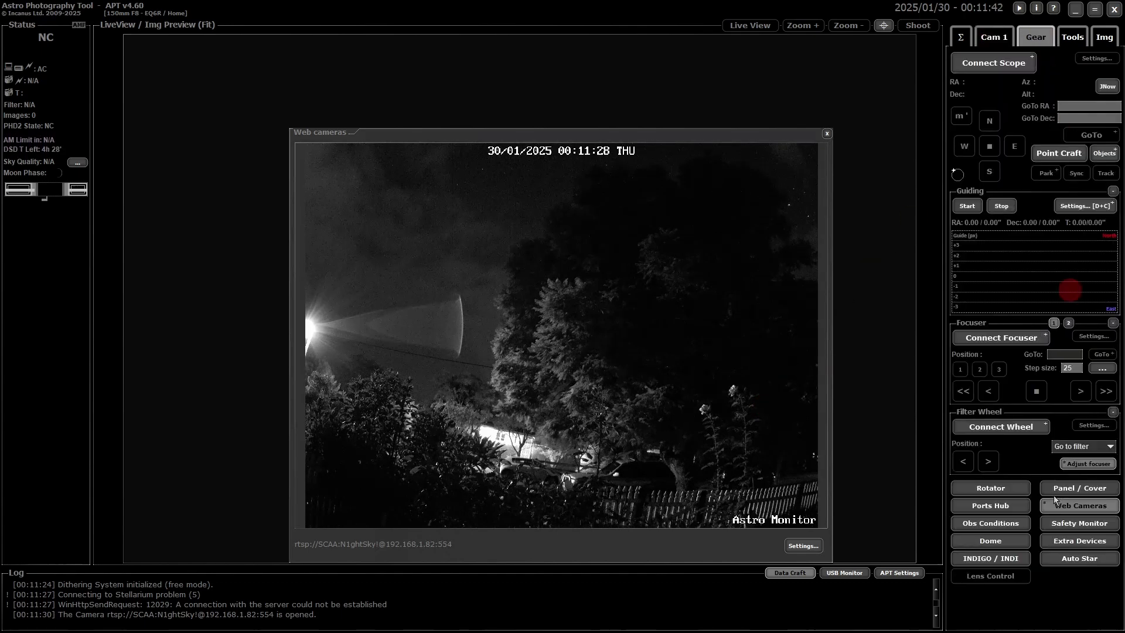
pyautogui.click(993, 507)
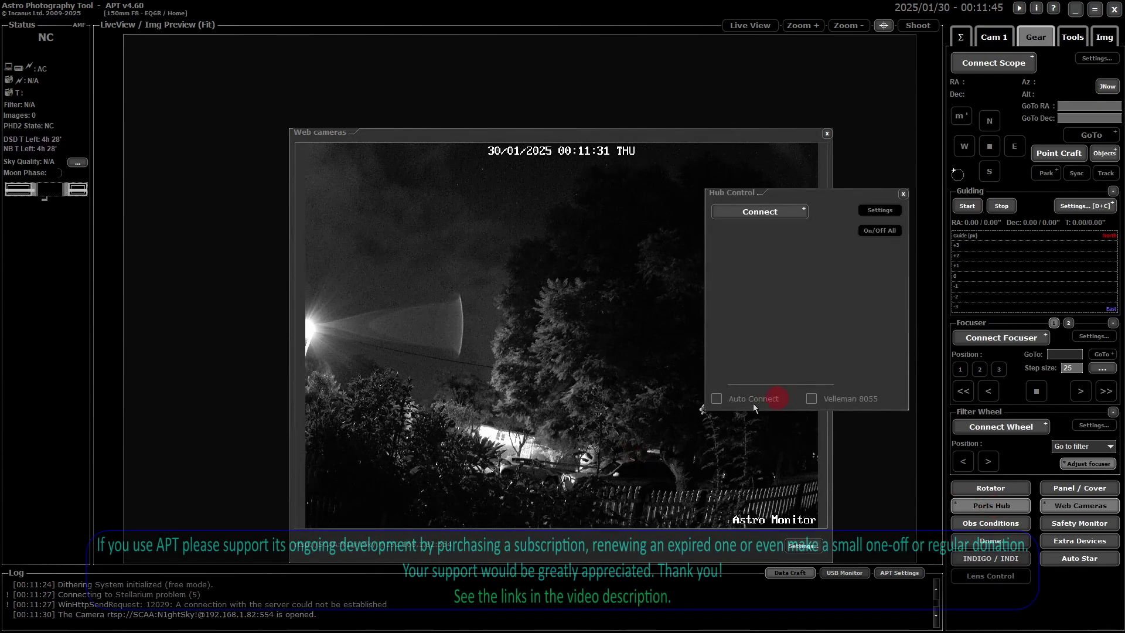
pyautogui.click(903, 194)
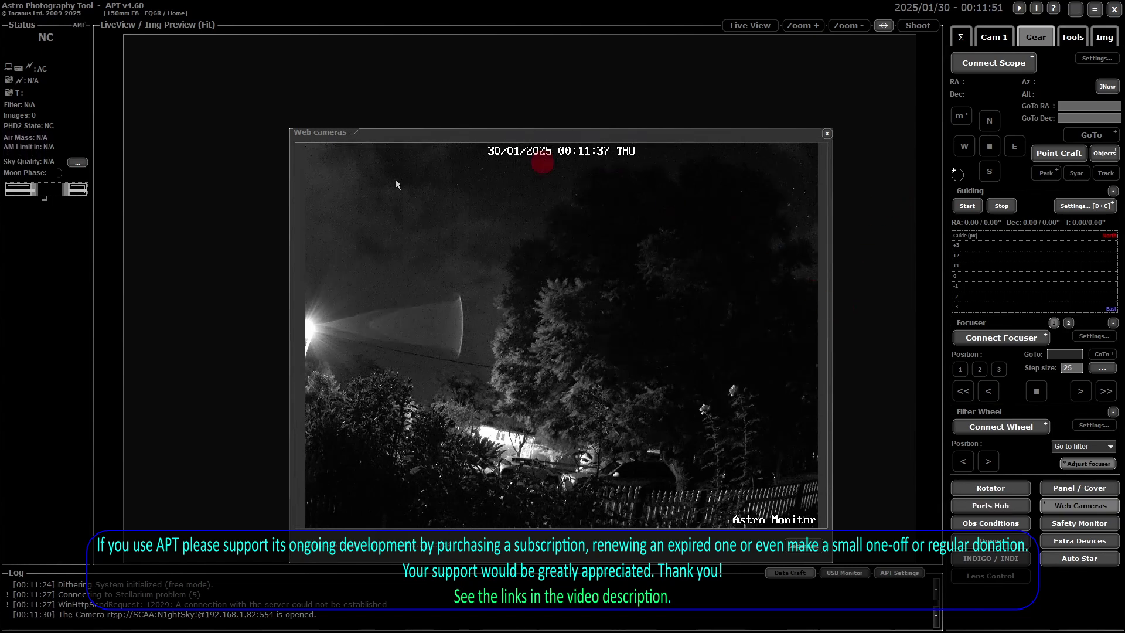